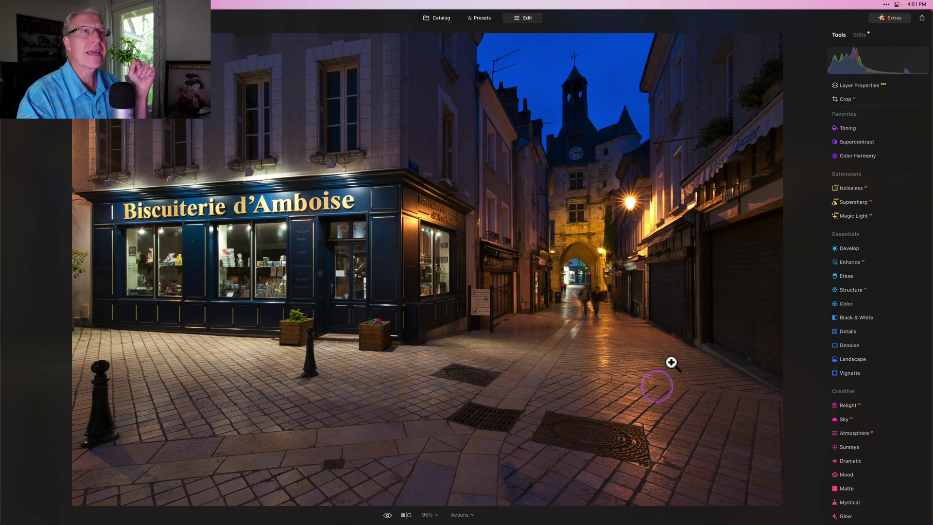
# Step: Check the applied edits, go back to Tools, and flip between the original and edited photo
pyautogui.click(861, 34)
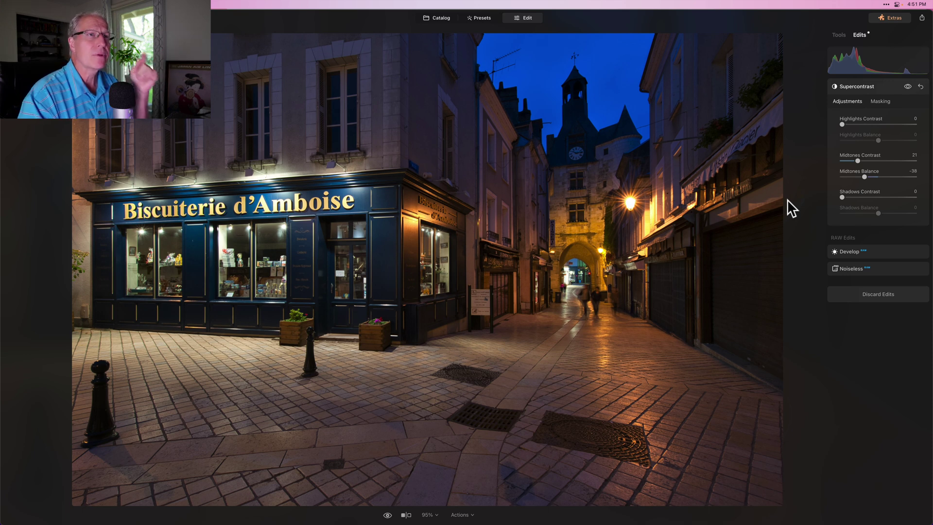
pyautogui.click(839, 35)
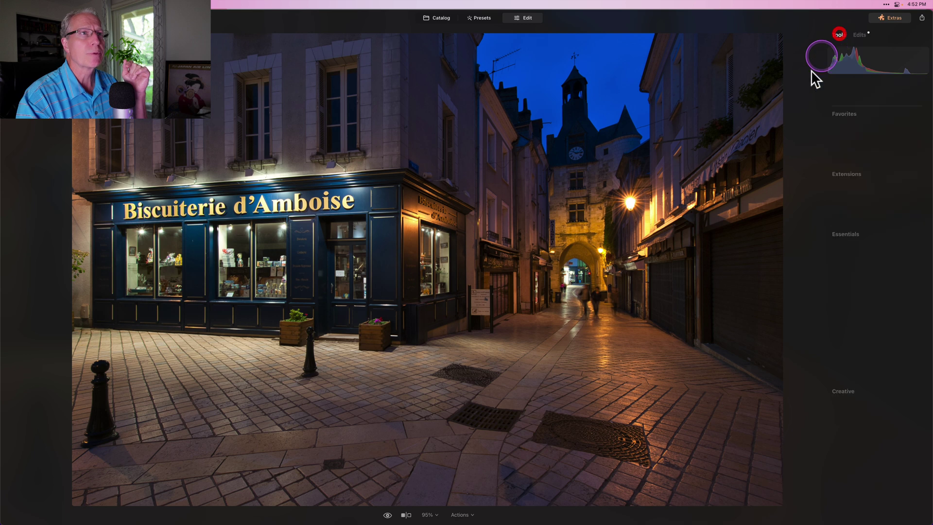
pyautogui.press('\\')
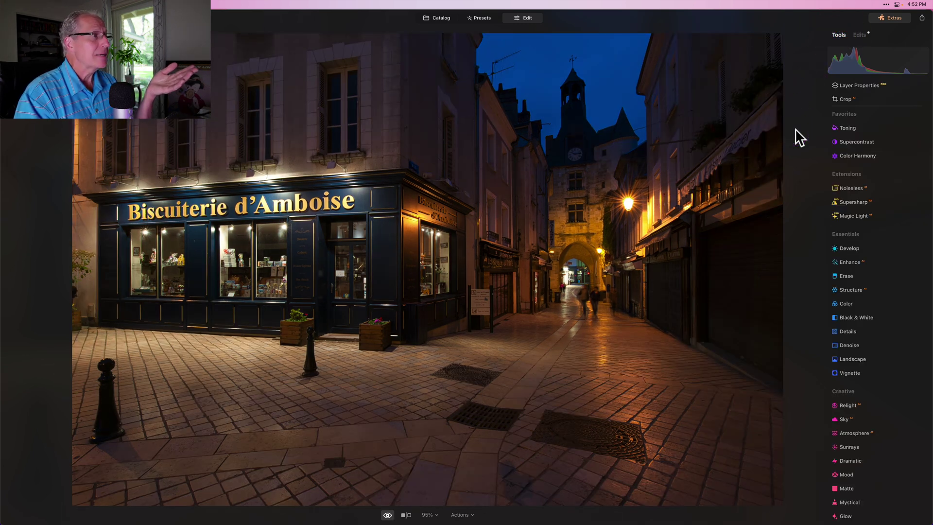
pyautogui.press('\\')
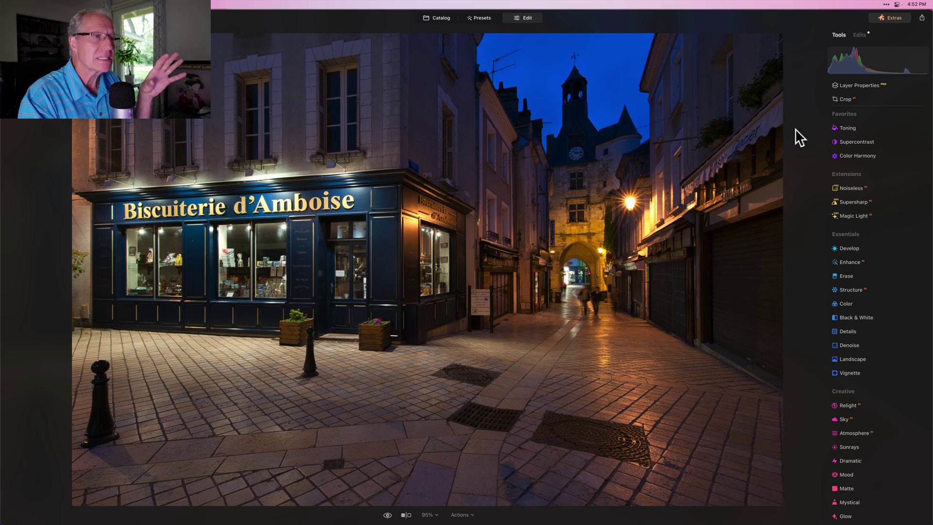
# Step: Open Structure and mask it with a linear gradient drawn up from the street
pyautogui.scroll(-1, 851, 291)
pyautogui.scroll(-1, 852, 292)
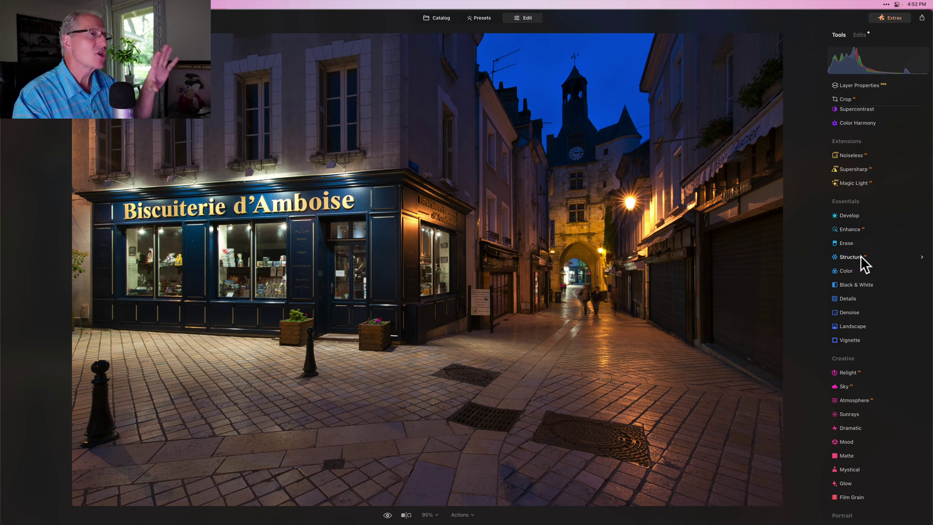
pyautogui.click(861, 256)
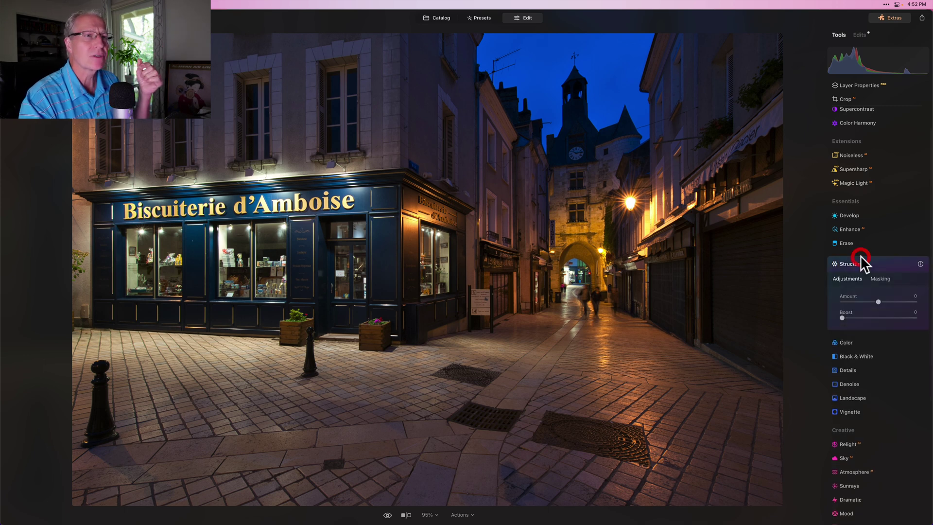
pyautogui.click(882, 279)
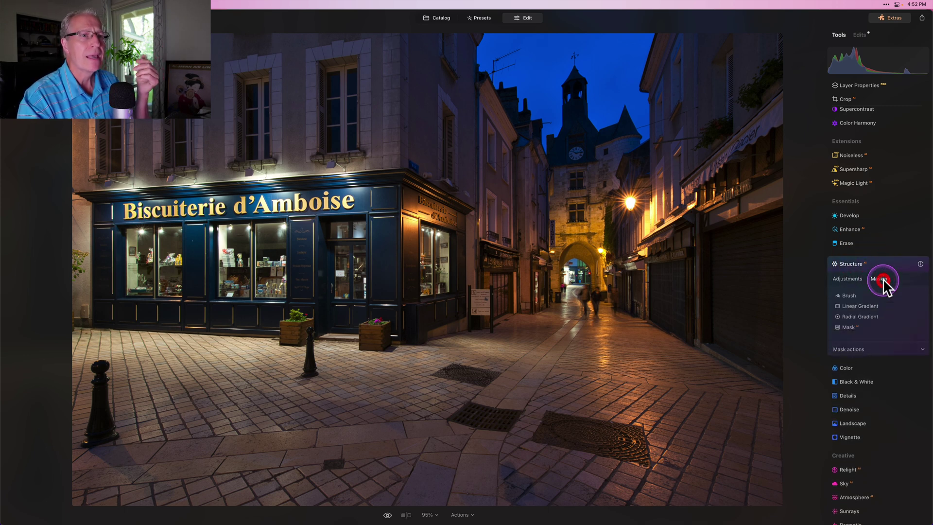
pyautogui.click(865, 305)
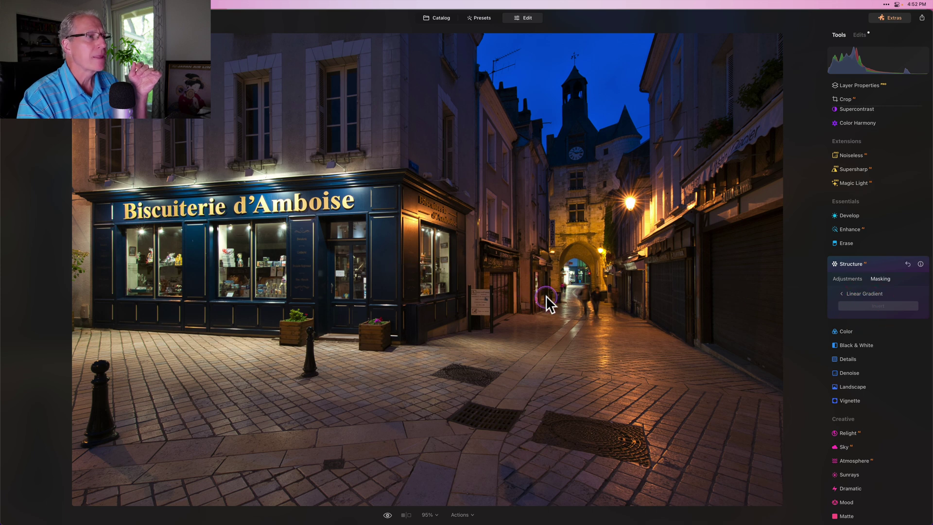
pyautogui.moveTo(546, 296)
pyautogui.mouseDown()
pyautogui.moveTo(538, 185)
pyautogui.moveTo(518, 156)
pyautogui.mouseUp()
# Step: Set Structure Amount to 25, compare it off and on, then collapse it
pyautogui.click(850, 281)
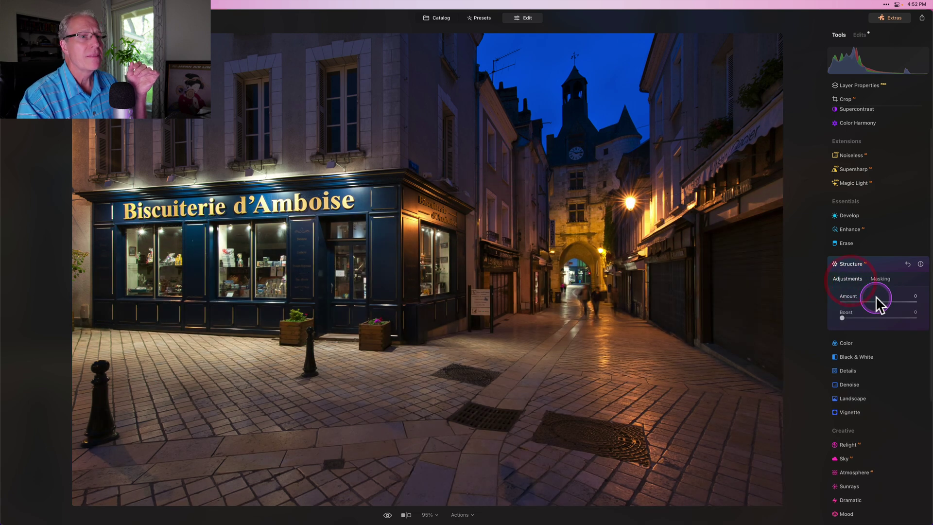
pyautogui.moveTo(876, 296); pyautogui.dragTo(886, 299)
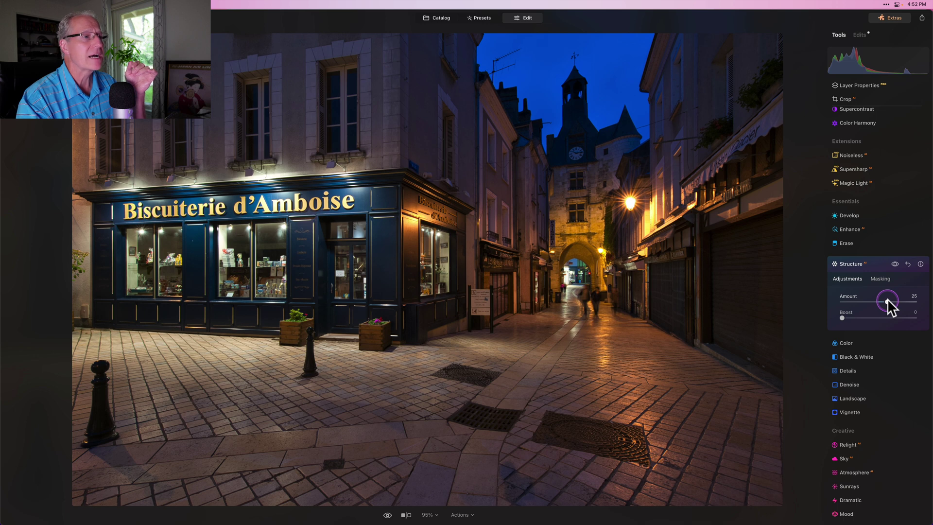
pyautogui.click(896, 264)
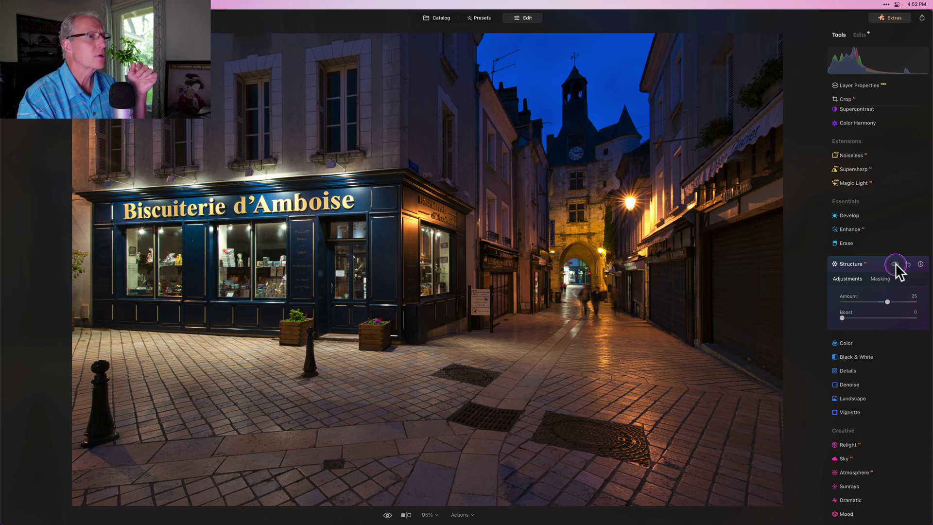
pyautogui.click(895, 263)
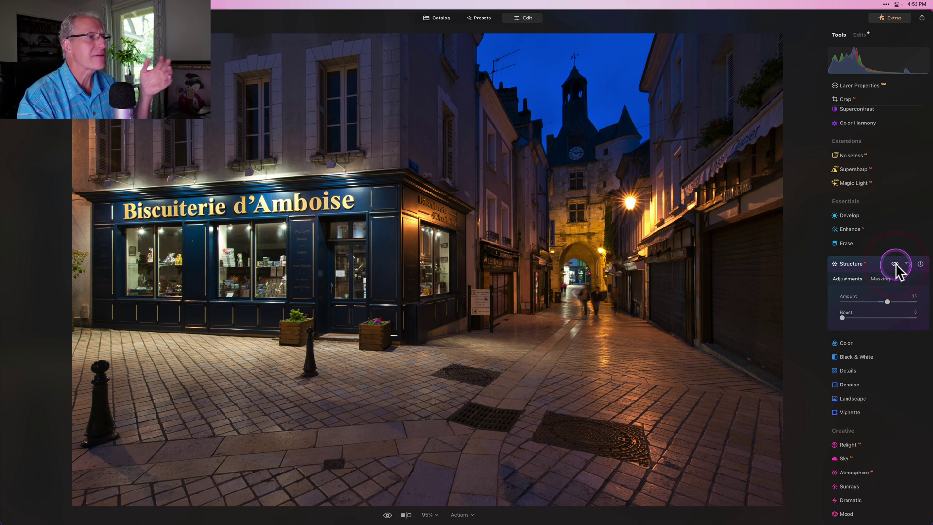
pyautogui.click(865, 263)
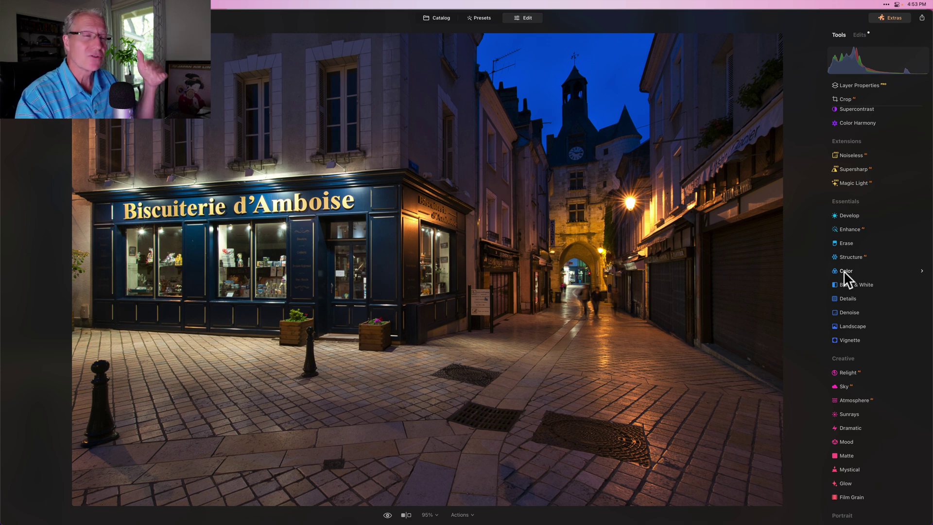
# Step: In Color's HSL, set Blue luminance to -33 and Blue saturation to -38
pyautogui.click(844, 271)
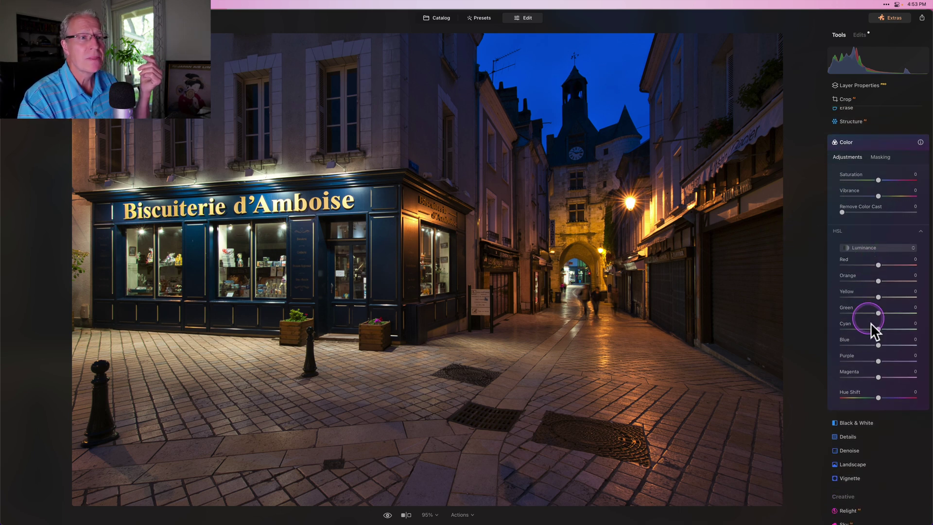
pyautogui.moveTo(878, 344); pyautogui.dragTo(866, 345)
pyautogui.click(868, 249)
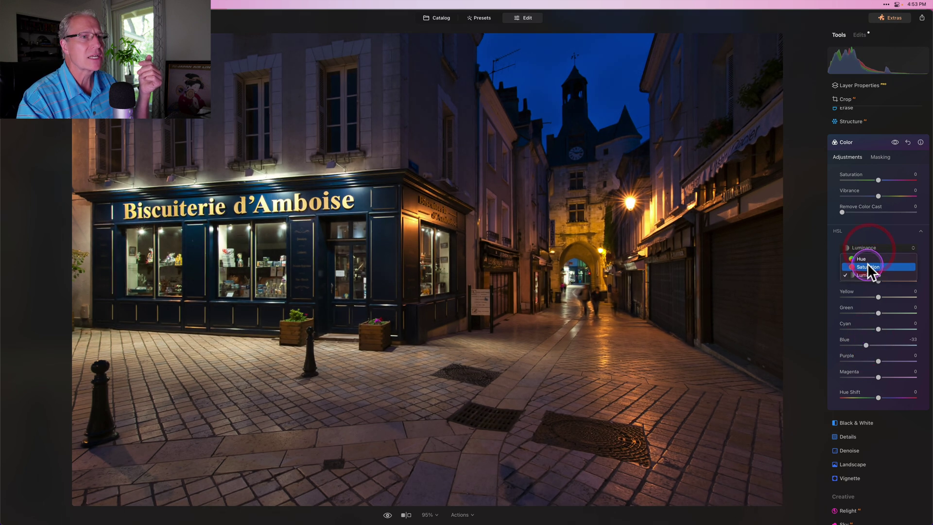
pyautogui.click(868, 265)
pyautogui.moveTo(878, 344); pyautogui.dragTo(864, 343)
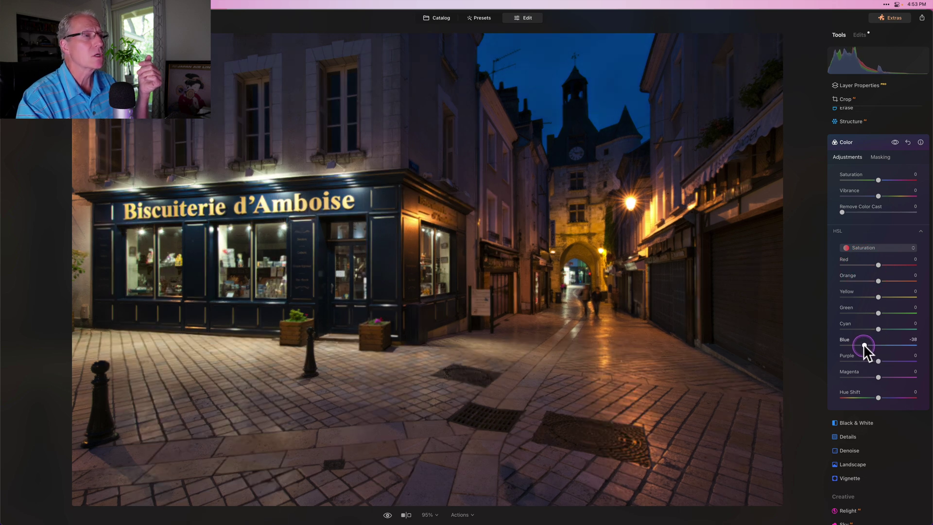
# Step: Brush a mask over the sky for the Color edit, compare, and collapse it
pyautogui.click(879, 157)
pyautogui.click(850, 174)
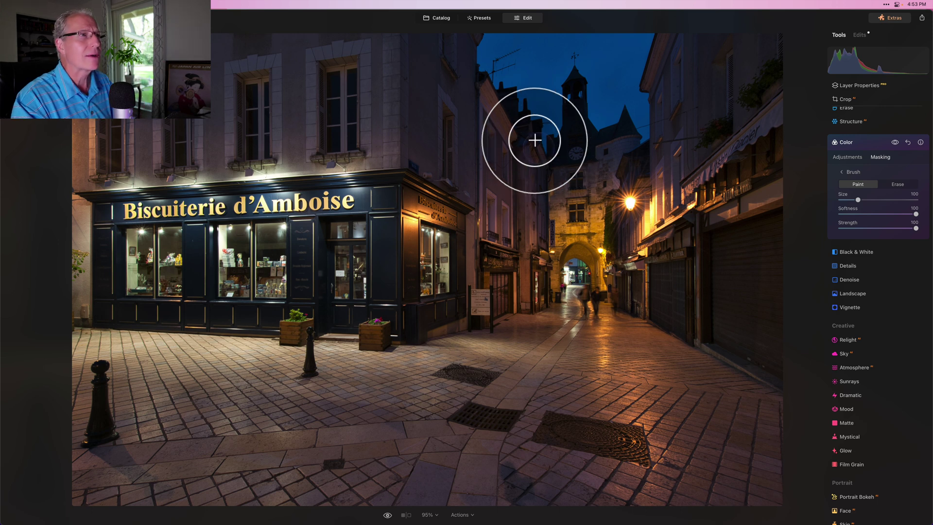
pyautogui.moveTo(491, 42)
pyautogui.mouseDown()
pyautogui.moveTo(651, 38)
pyautogui.moveTo(634, 89)
pyautogui.moveTo(651, 119)
pyautogui.moveTo(646, 145)
pyautogui.moveTo(632, 102)
pyautogui.moveTo(610, 104)
pyautogui.moveTo(597, 126)
pyautogui.moveTo(585, 99)
pyautogui.moveTo(631, 74)
pyautogui.moveTo(603, 70)
pyautogui.moveTo(646, 37)
pyautogui.moveTo(559, 83)
pyautogui.moveTo(565, 110)
pyautogui.moveTo(570, 81)
pyautogui.moveTo(543, 145)
pyautogui.moveTo(542, 115)
pyautogui.moveTo(494, 71)
pyautogui.moveTo(553, 73)
pyautogui.moveTo(526, 69)
pyautogui.moveTo(566, 50)
pyautogui.moveTo(541, 35)
pyautogui.moveTo(542, 91)
pyautogui.moveTo(520, 82)
pyautogui.moveTo(491, 35)
pyautogui.moveTo(488, 63)
pyautogui.moveTo(530, 100)
pyautogui.moveTo(551, 142)
pyautogui.moveTo(656, 62)
pyautogui.mouseUp()
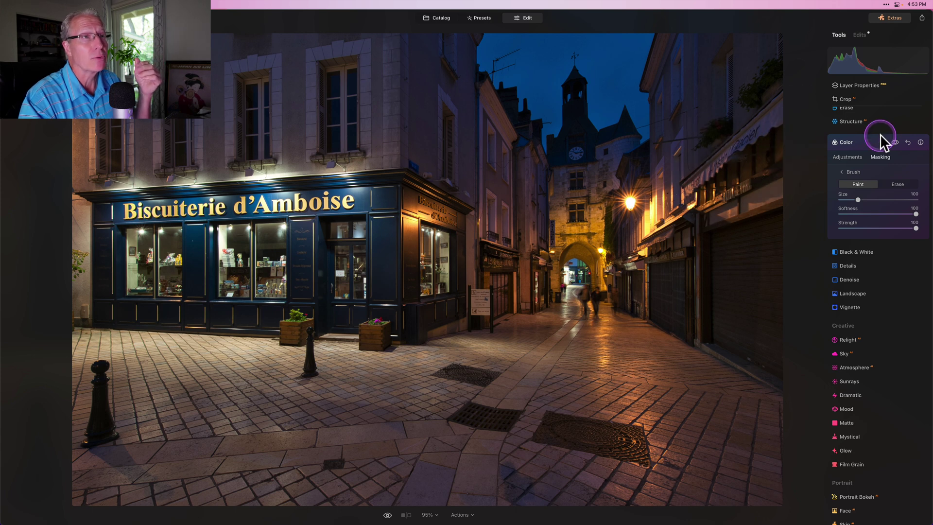
pyautogui.click(895, 142)
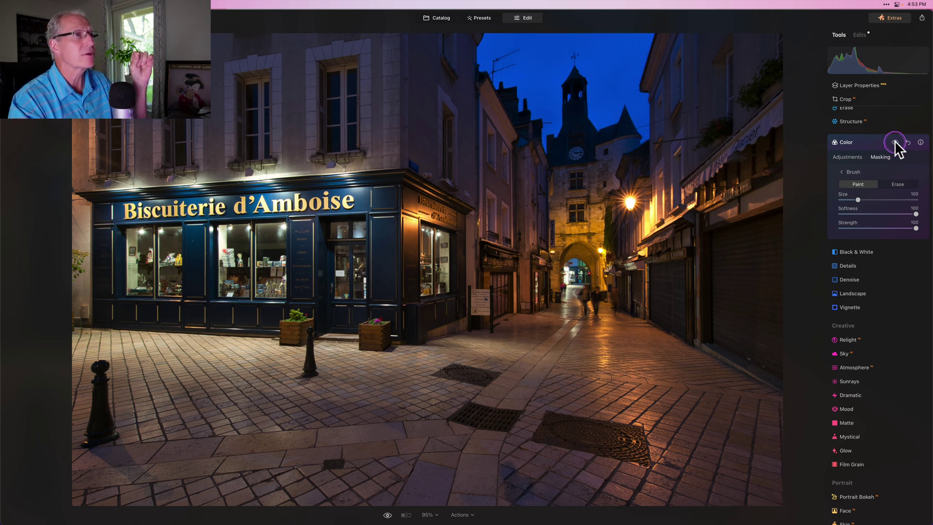
pyautogui.click(895, 142)
pyautogui.click(879, 141)
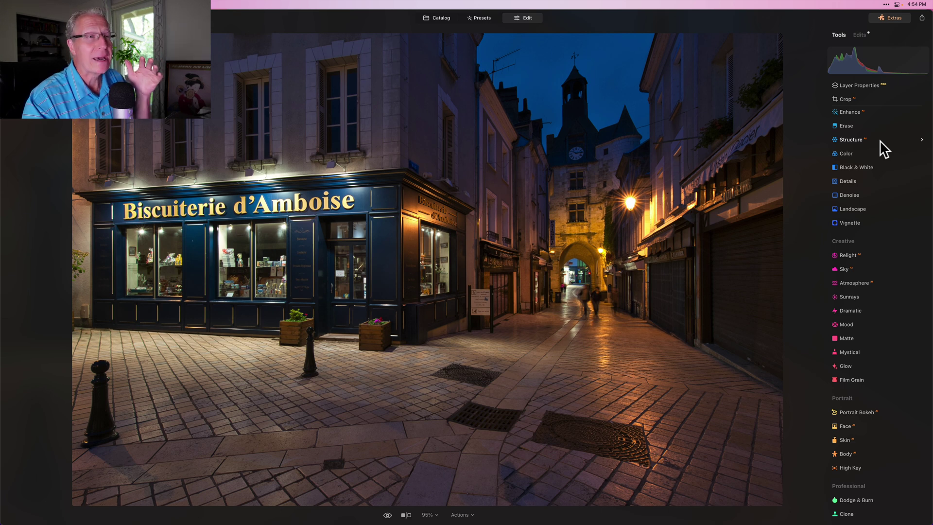
# Step: Open Develop and draw a linear gradient mask from the shop window rightward
pyautogui.scroll(5, 879, 157)
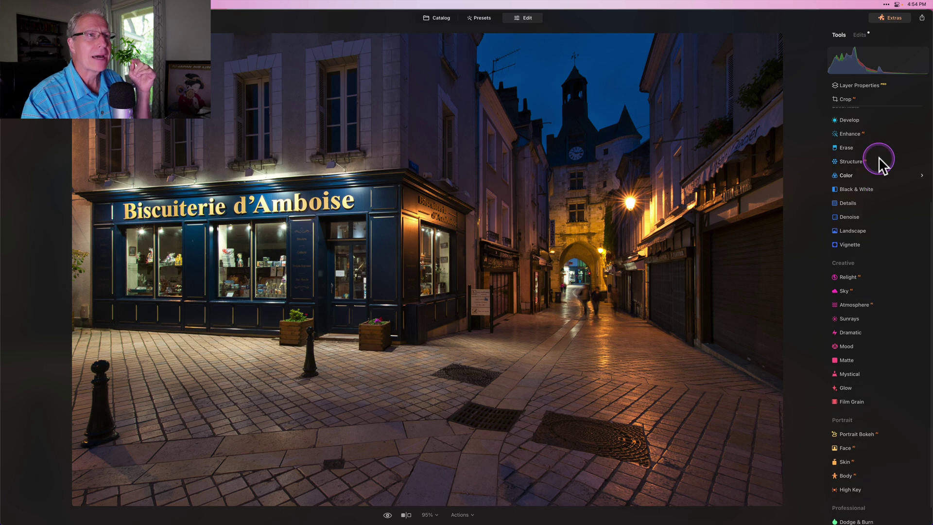
pyautogui.scroll(2, 879, 157)
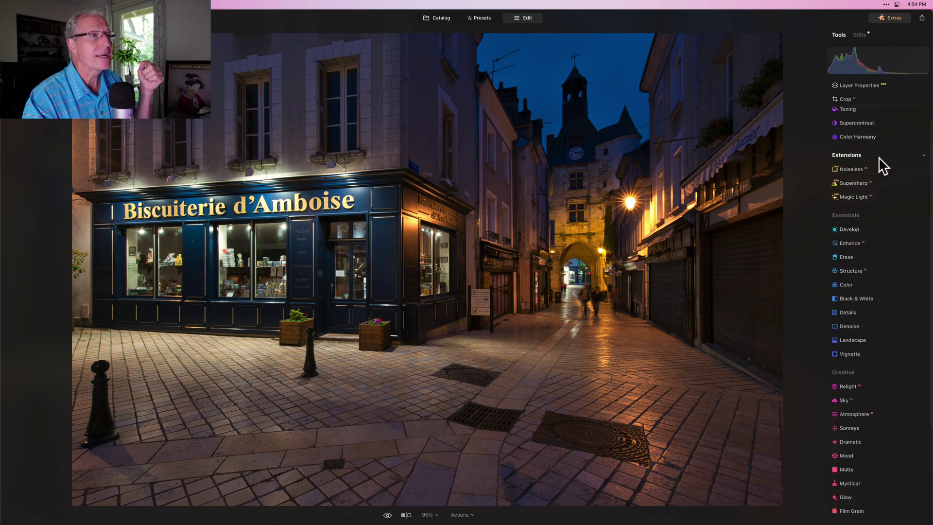
pyautogui.scroll(-2, 850, 233)
pyautogui.click(851, 204)
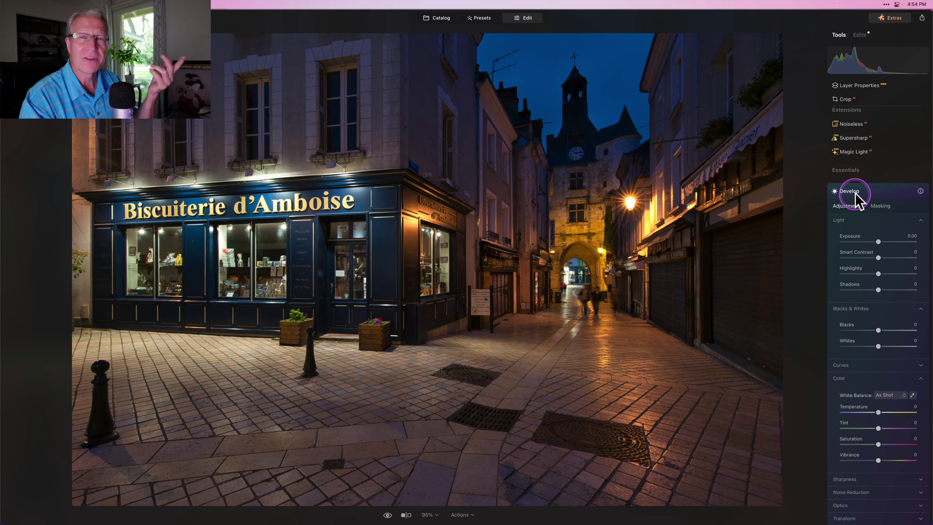
pyautogui.click(878, 206)
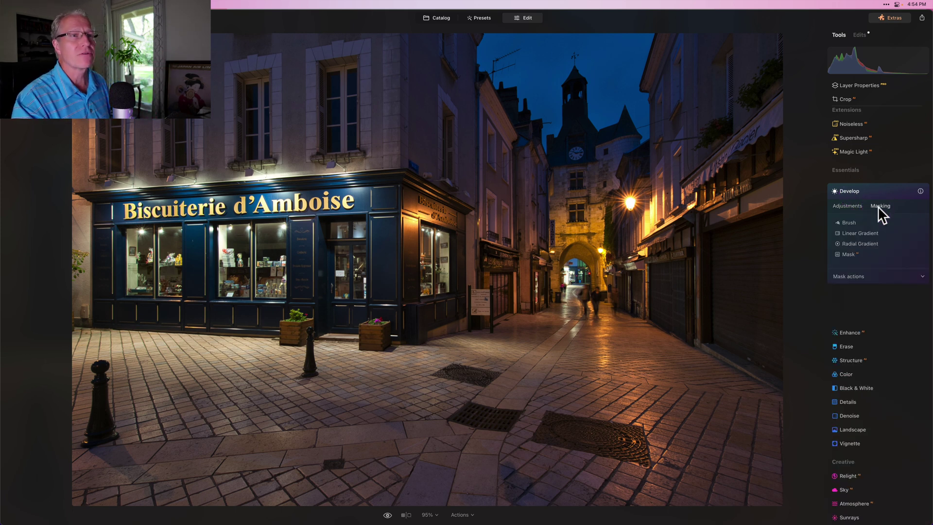
pyautogui.click(861, 233)
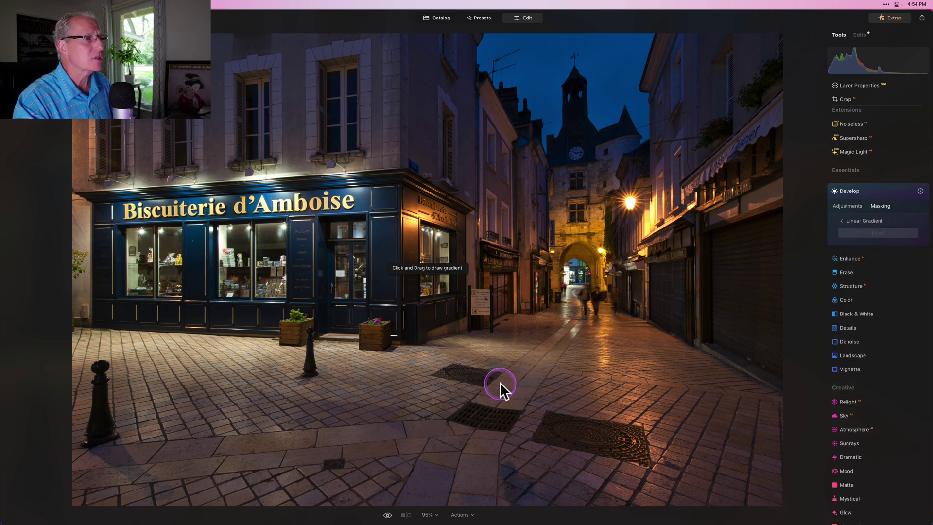
pyautogui.moveTo(295, 250); pyautogui.dragTo(400, 250)
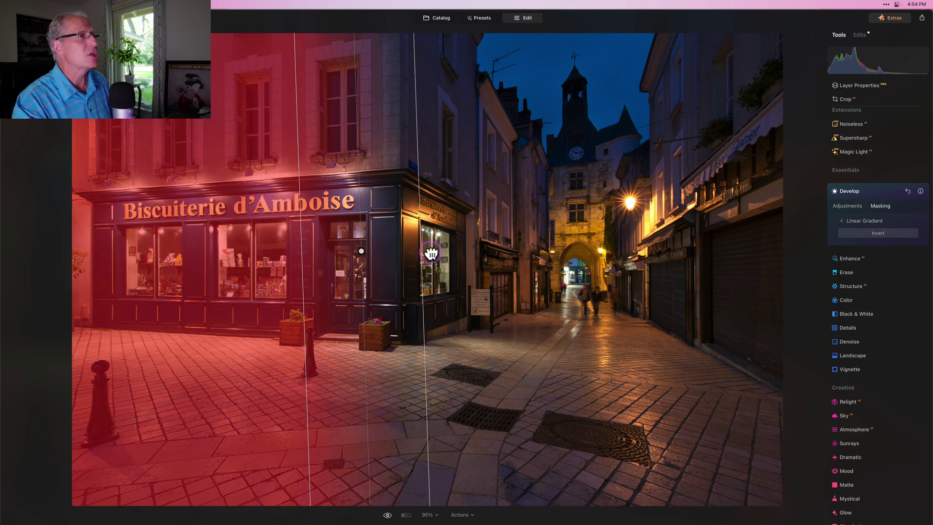
# Step: Shift the gradient mask to the right and widen its right-hand transition
pyautogui.moveTo(431, 252); pyautogui.dragTo(462, 252)
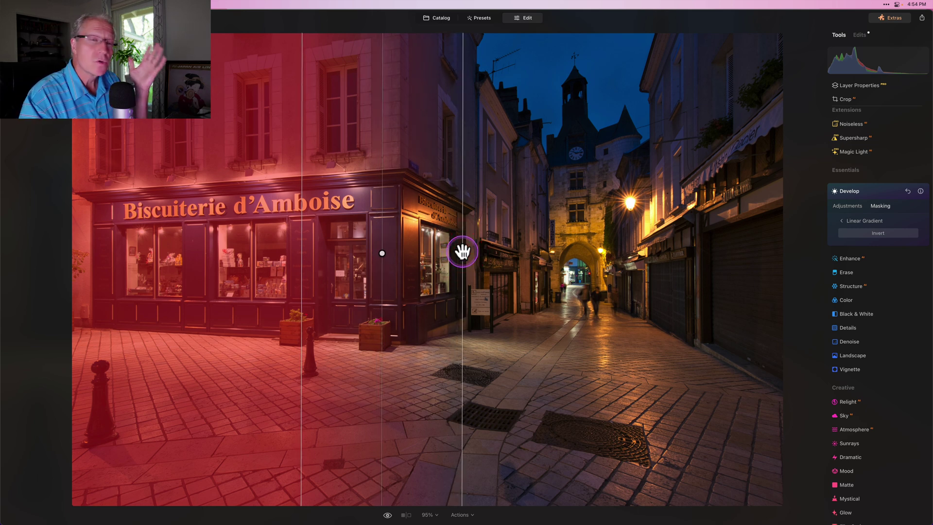
pyautogui.click(392, 238)
pyautogui.click(383, 253)
pyautogui.moveTo(383, 253); pyautogui.dragTo(395, 253)
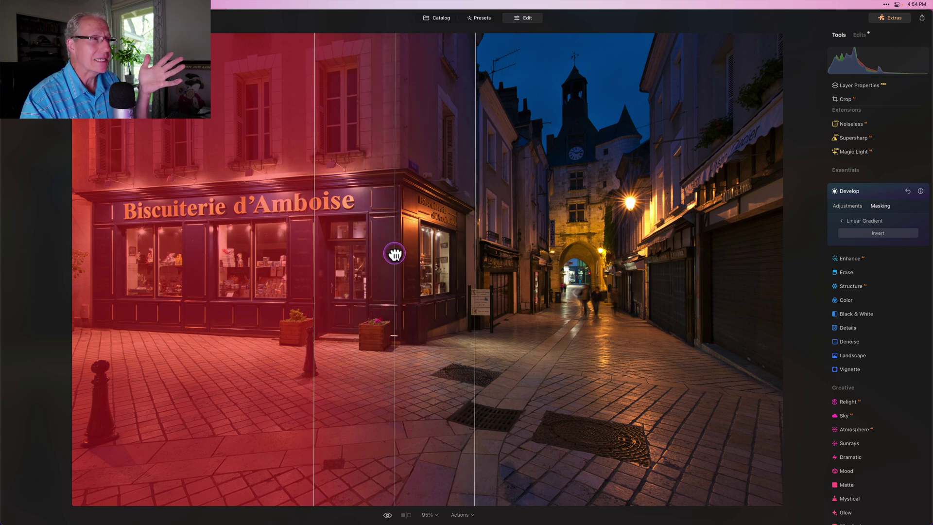
pyautogui.moveTo(477, 252); pyautogui.dragTo(487, 252)
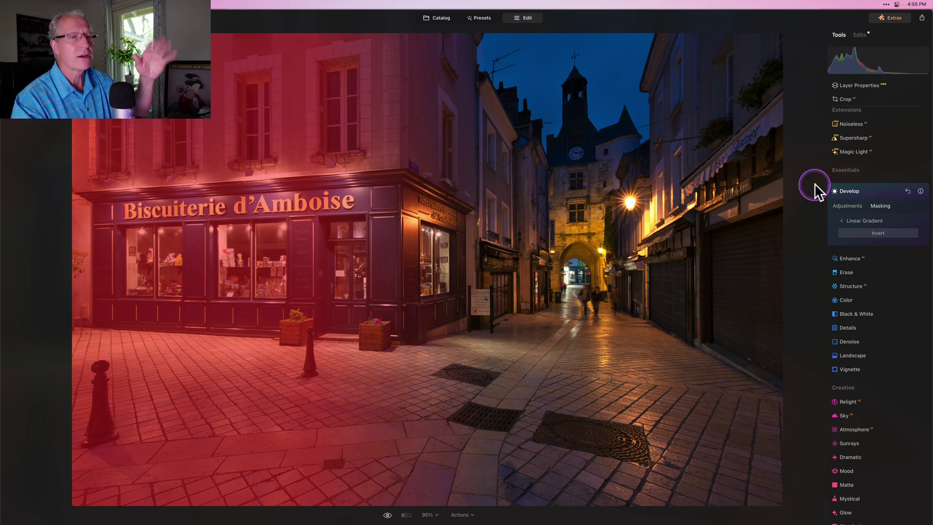
# Step: Set the masked Develop's Exposure to -0.44 and Smart Contrast to 24
pyautogui.click(853, 206)
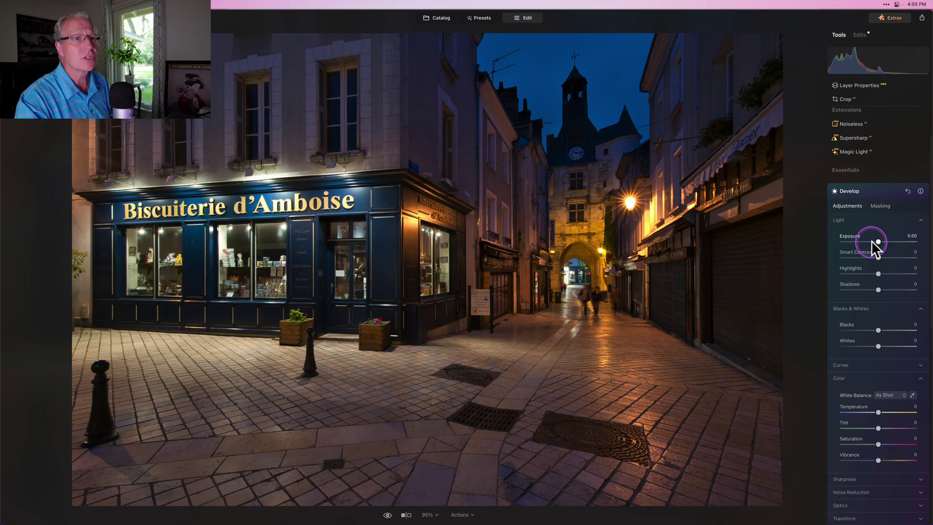
pyautogui.moveTo(878, 238); pyautogui.dragTo(874, 238)
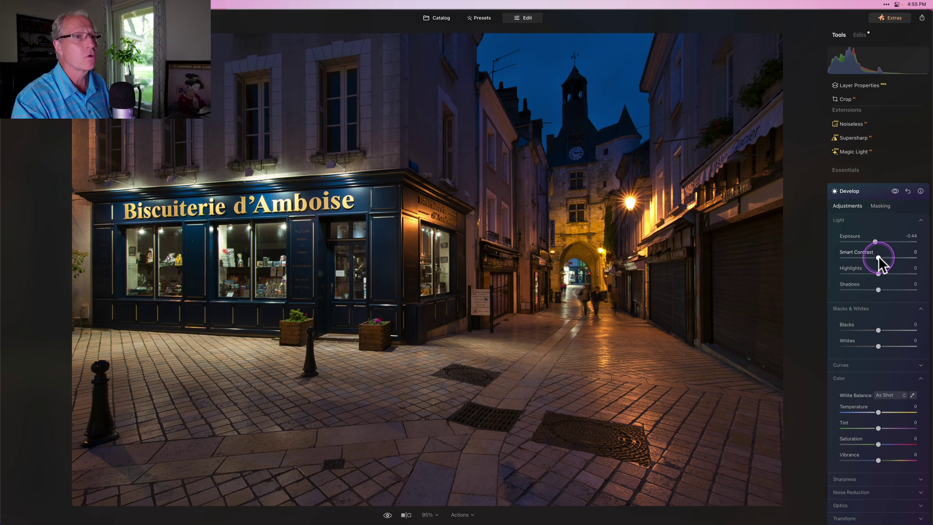
pyautogui.moveTo(879, 257); pyautogui.dragTo(882, 259)
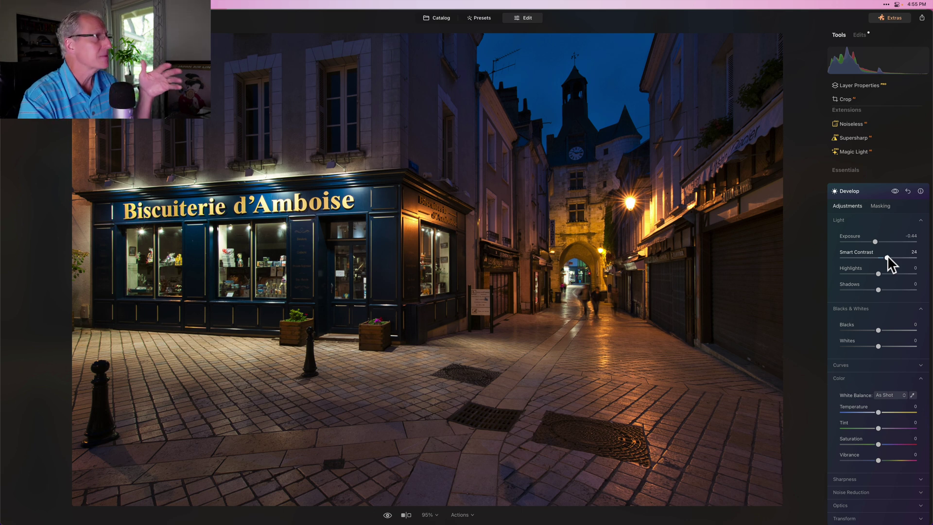
# Step: Raise Whites to 17 and Highlights to 12, then compare with the edit toggled off
pyautogui.click(873, 330)
pyautogui.moveTo(879, 346); pyautogui.dragTo(885, 346)
pyautogui.click(879, 273)
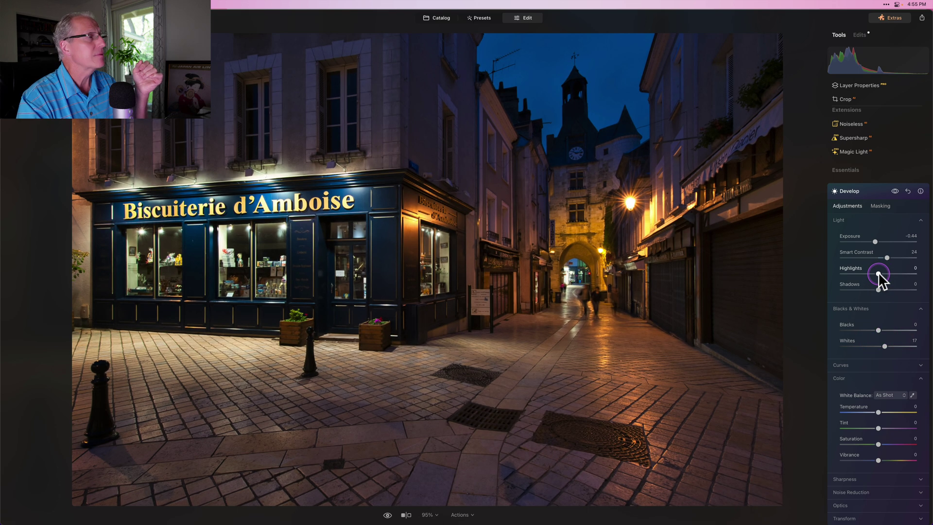
pyautogui.moveTo(881, 275); pyautogui.dragTo(883, 273)
pyautogui.click(896, 191)
pyautogui.click(895, 191)
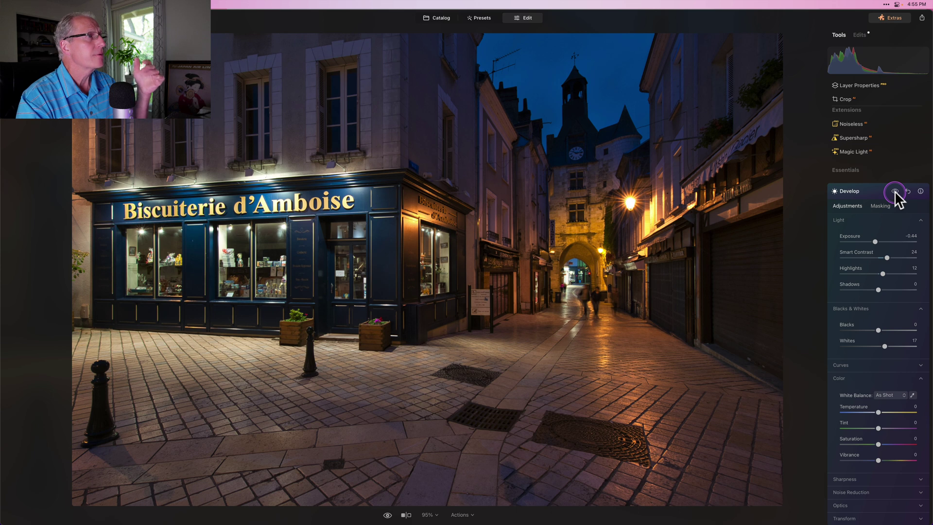
pyautogui.click(895, 191)
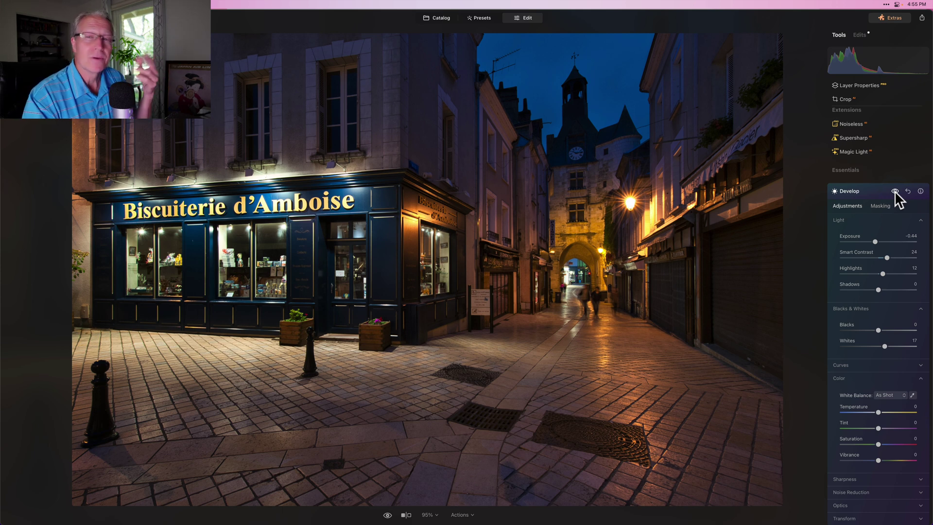
# Step: Add a new Develop masked by a linear gradient covering the photo's top
pyautogui.click(863, 191)
pyautogui.click(857, 187)
pyautogui.click(880, 205)
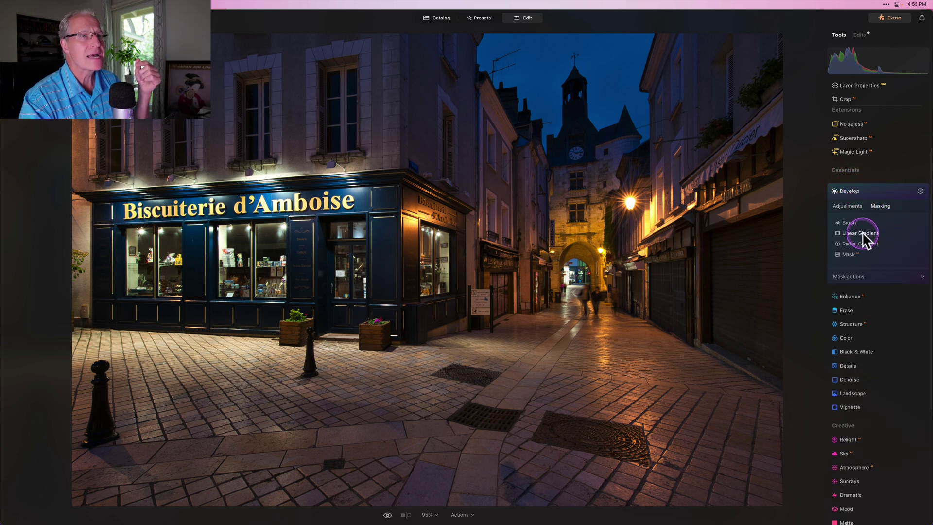
pyautogui.click(862, 231)
pyautogui.click(519, 157)
pyautogui.moveTo(519, 158); pyautogui.dragTo(513, 269)
pyautogui.moveTo(517, 209); pyautogui.dragTo(514, 173)
pyautogui.moveTo(519, 112); pyautogui.dragTo(518, 96)
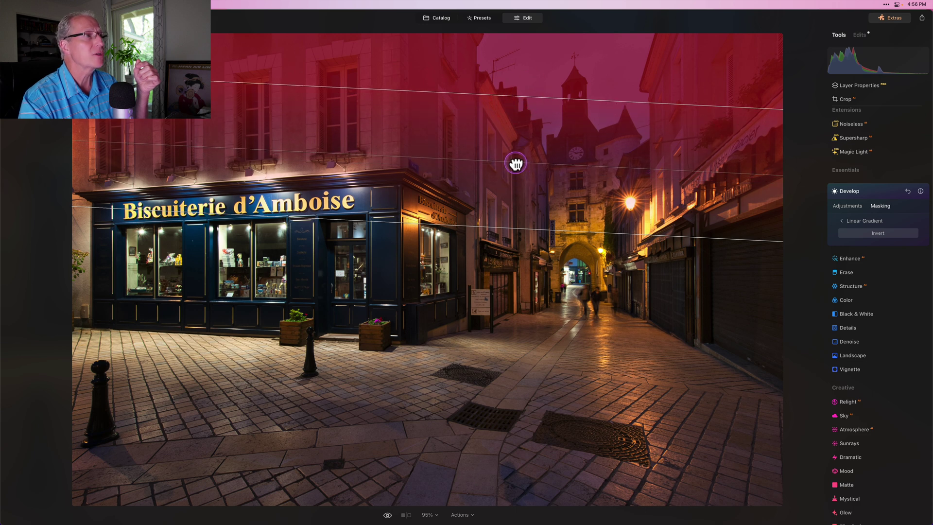
pyautogui.moveTo(516, 164); pyautogui.dragTo(515, 129)
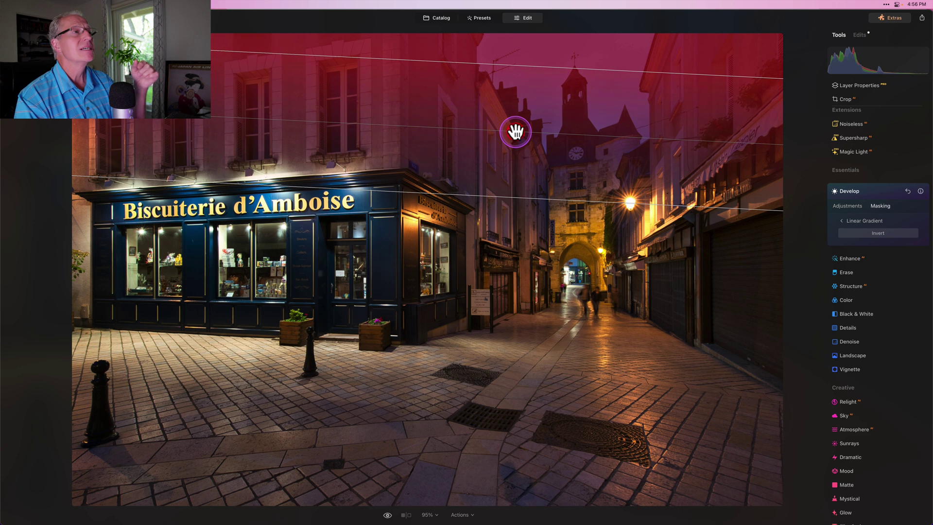
# Step: Set the top area to Exposure -0.32 and Smart Contrast 7, then close the adjustment
pyautogui.click(858, 204)
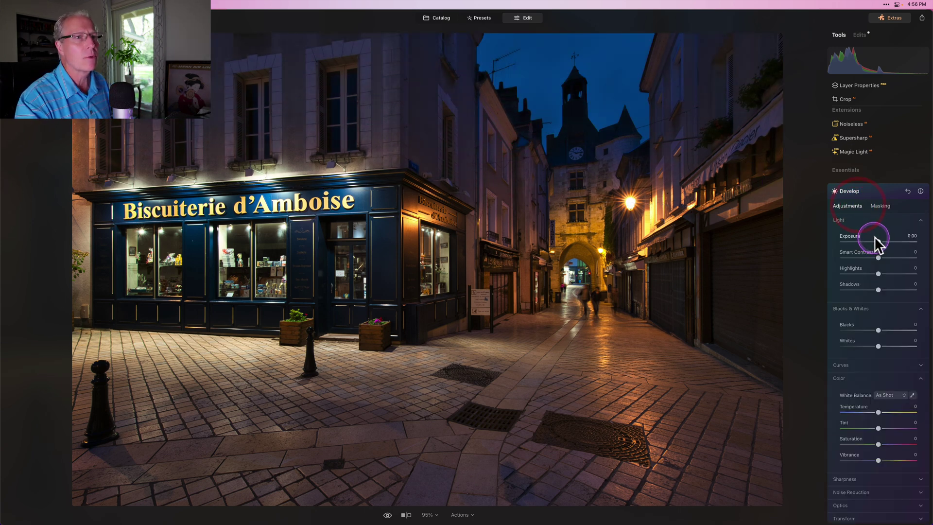
pyautogui.moveTo(877, 240); pyautogui.dragTo(875, 240)
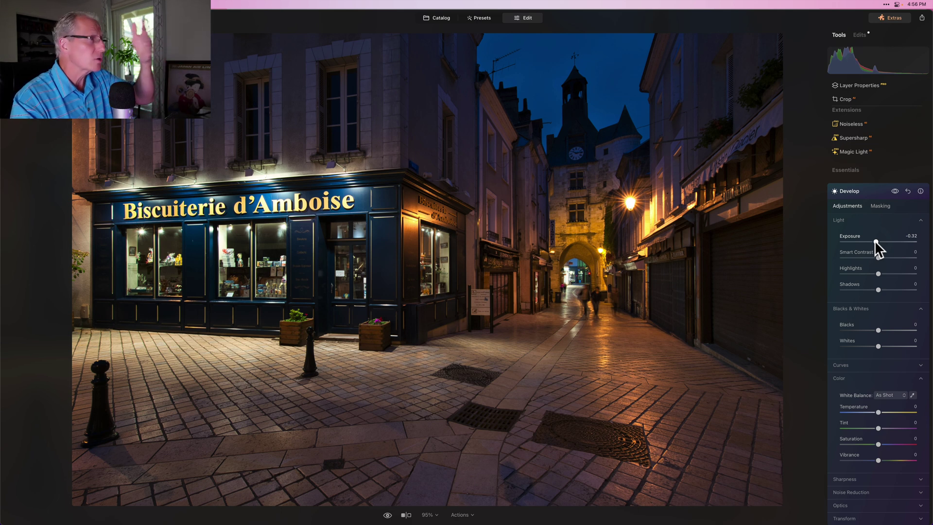
pyautogui.click(868, 197)
pyautogui.click(896, 192)
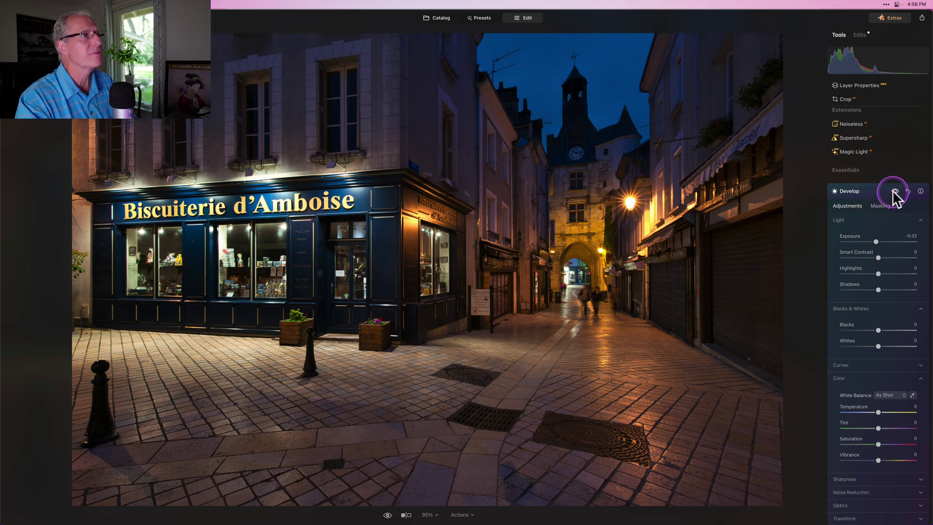
pyautogui.click(879, 251)
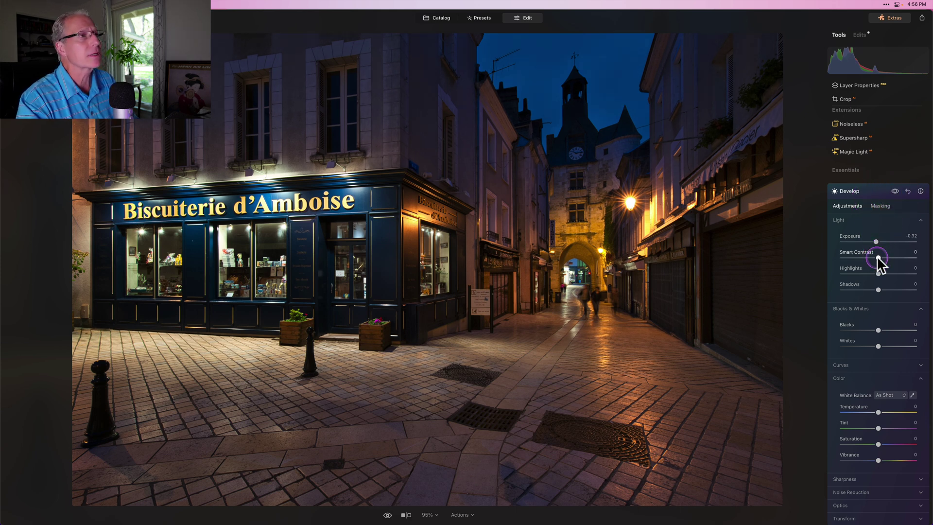
pyautogui.moveTo(878, 257); pyautogui.dragTo(880, 254)
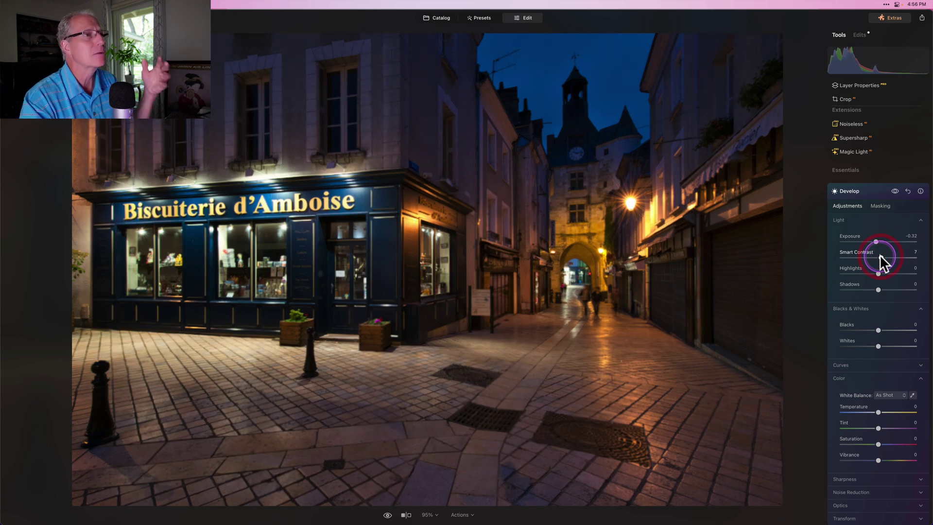
pyautogui.click(874, 189)
# Step: Add a new Develop with a linear gradient mask over the right-hand shopfronts
pyautogui.click(855, 184)
pyautogui.click(880, 205)
pyautogui.click(861, 233)
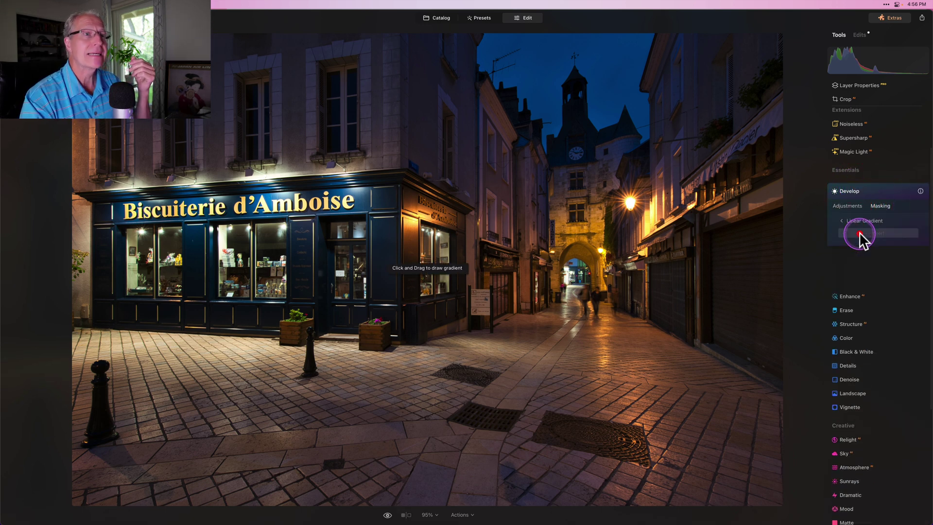
pyautogui.moveTo(747, 244); pyautogui.dragTo(663, 242)
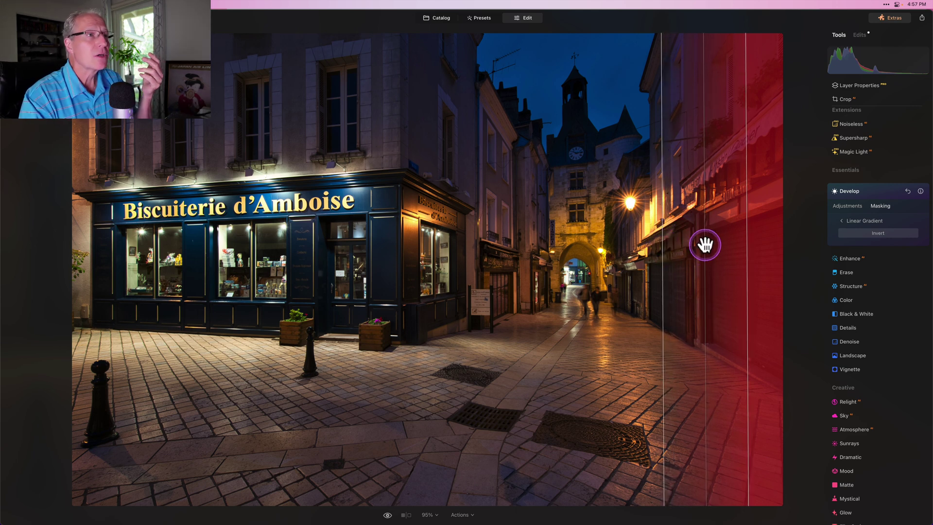
# Step: Set Exposure -0.74 and Smart Contrast 19 for the right side, compare, and close it
pyautogui.click(855, 206)
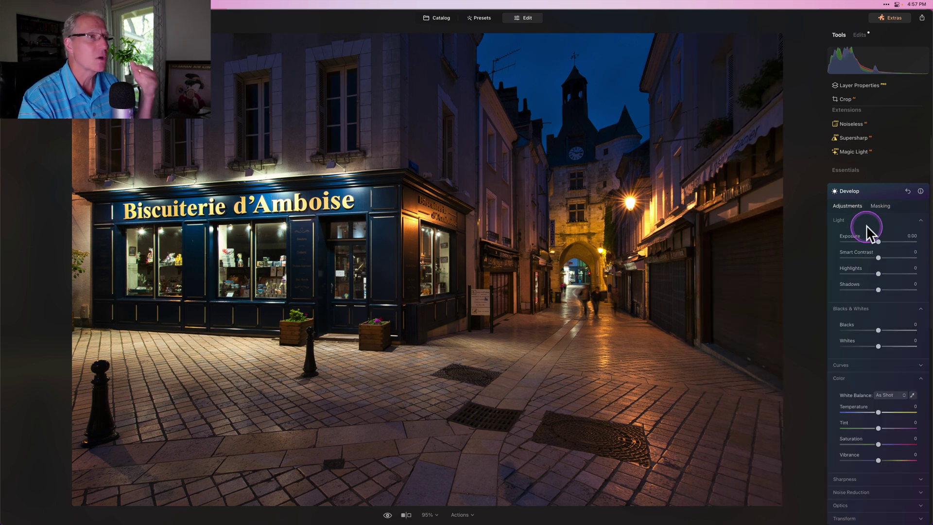
pyautogui.moveTo(878, 239); pyautogui.dragTo(887, 258)
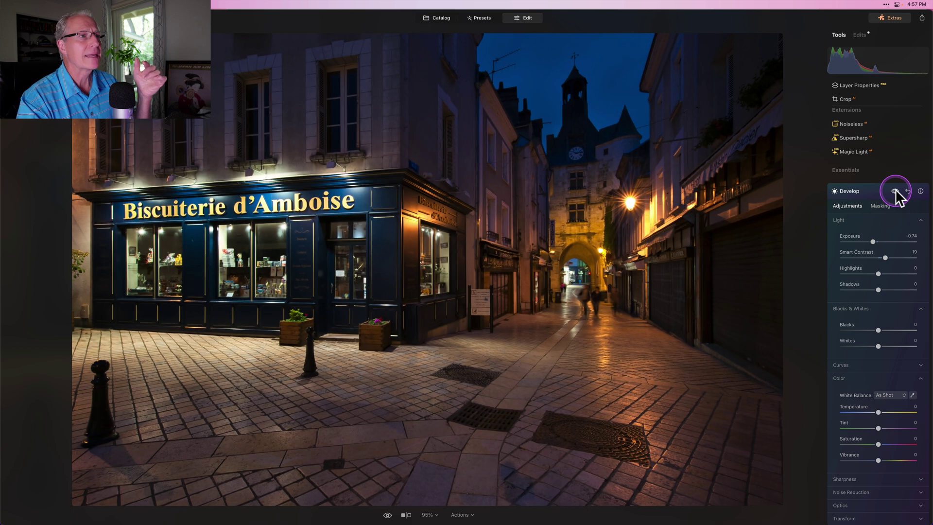
pyautogui.click(895, 191)
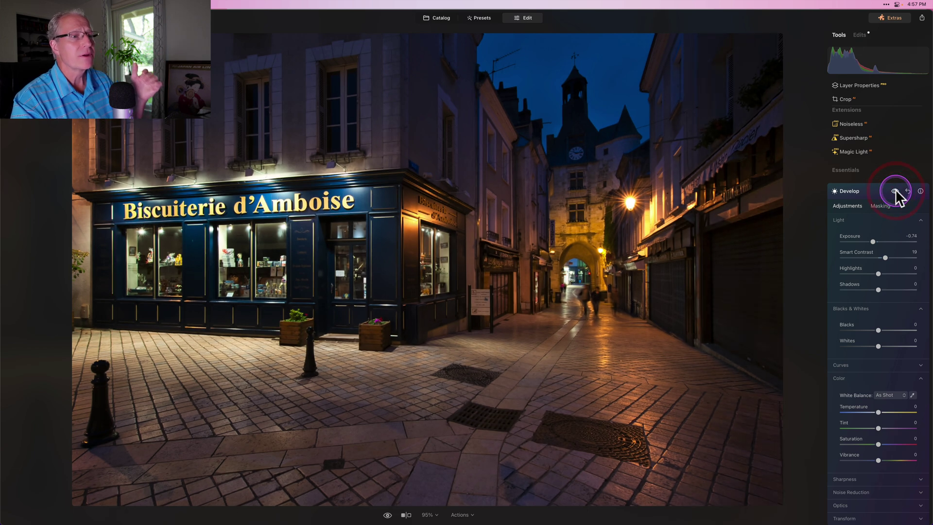
pyautogui.click(870, 191)
pyautogui.click(851, 184)
# Step: Mask the foreground cobblestones with a bottom linear gradient and soften its upper transition
pyautogui.click(880, 206)
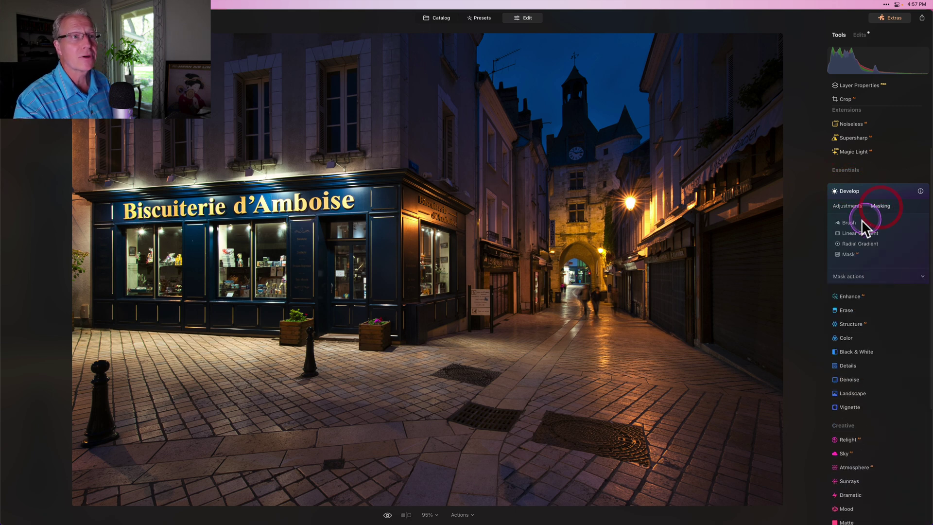
pyautogui.click(852, 233)
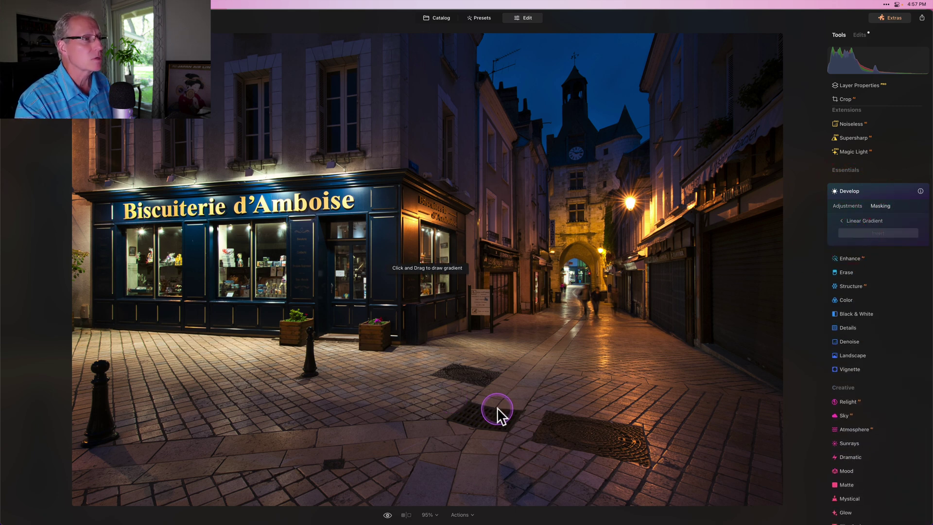
pyautogui.moveTo(497, 408); pyautogui.dragTo(504, 308)
pyautogui.moveTo(499, 361); pyautogui.dragTo(501, 393)
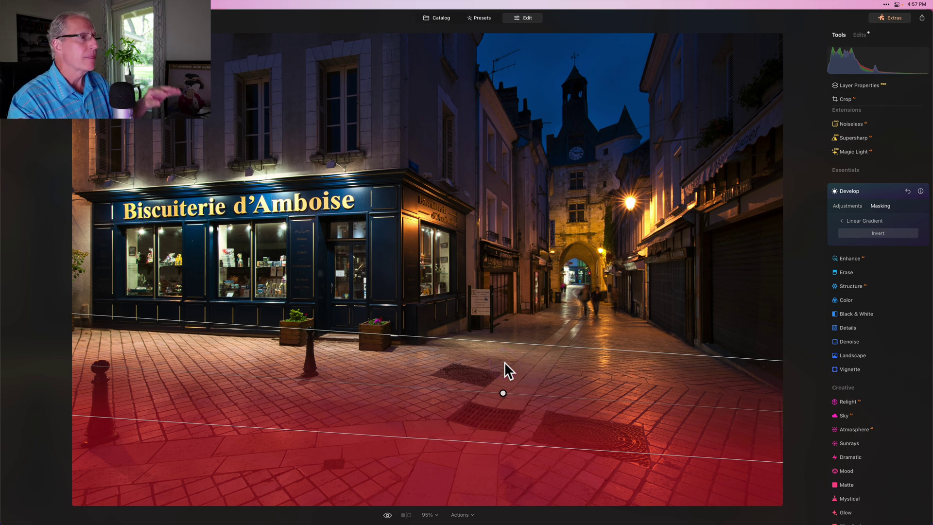
pyautogui.moveTo(505, 340); pyautogui.dragTo(504, 335)
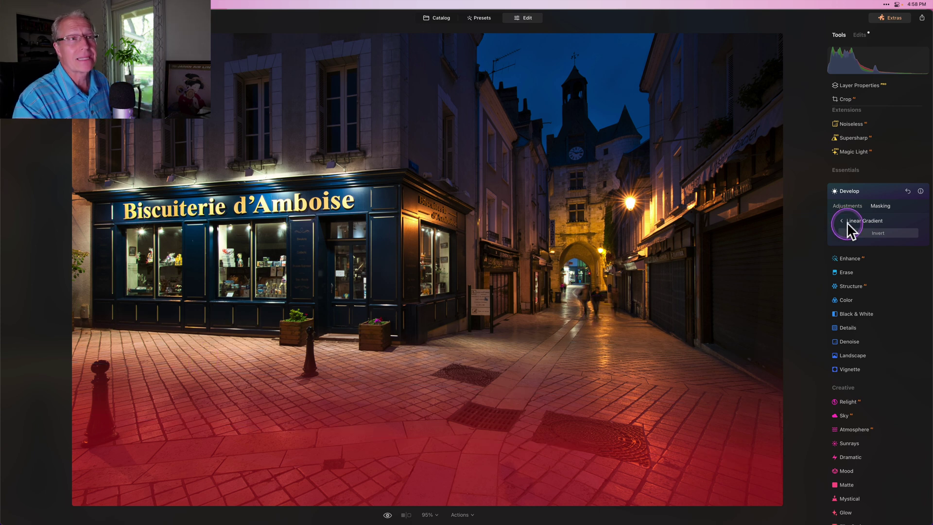
pyautogui.moveTo(502, 391); pyautogui.dragTo(504, 396)
pyautogui.moveTo(506, 348); pyautogui.dragTo(508, 333)
# Step: Darken the masked foreground to Exposure -0.75 and compare before and after
pyautogui.click(842, 206)
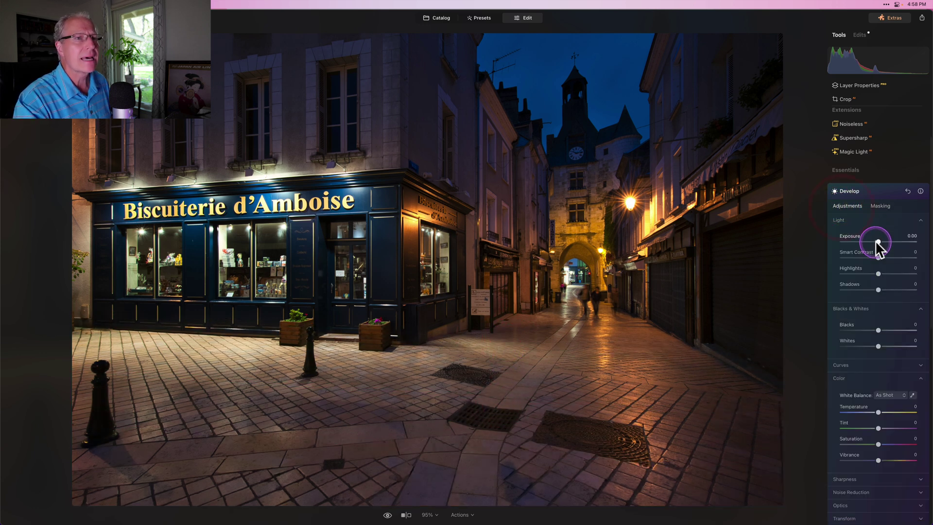
pyautogui.moveTo(878, 241); pyautogui.dragTo(873, 240)
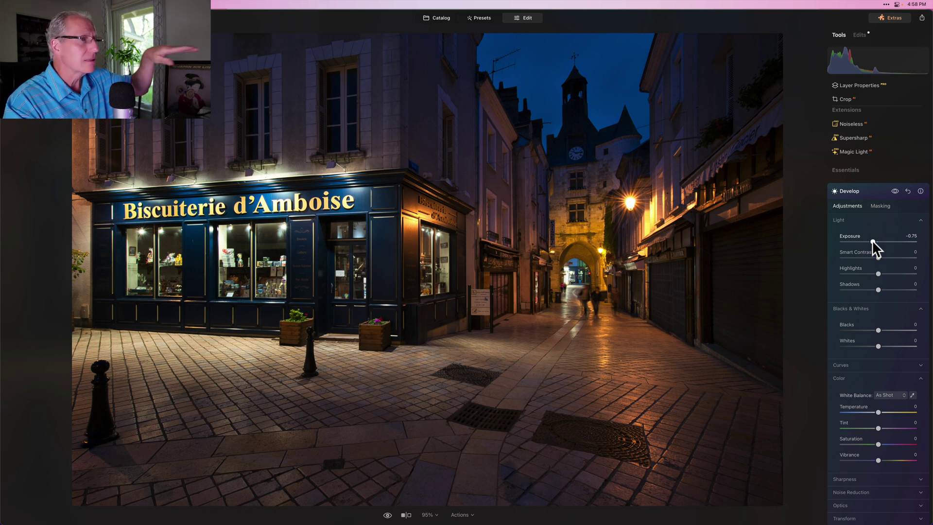
pyautogui.click(894, 191)
pyautogui.click(895, 191)
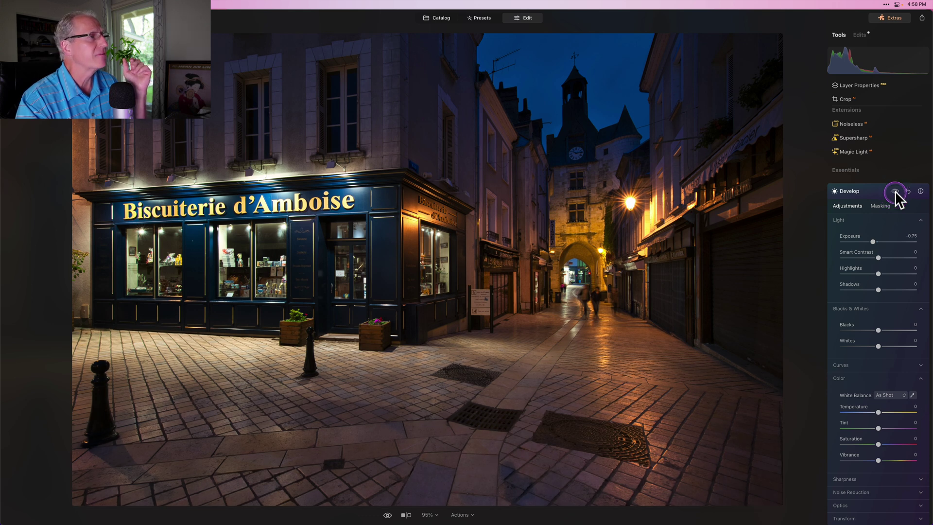
pyautogui.click(896, 191)
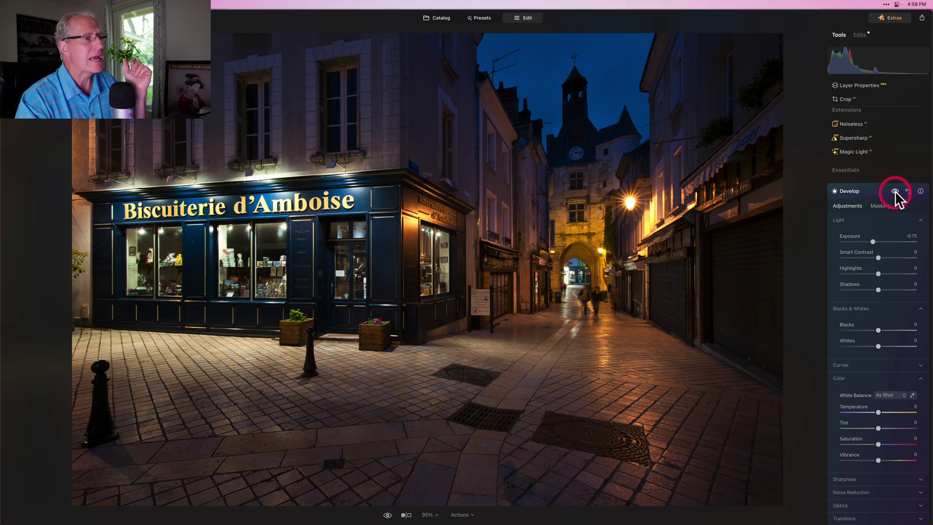
# Step: Close the last Develop, start a new one, and choose a radial gradient mask
pyautogui.click(870, 190)
pyautogui.click(861, 183)
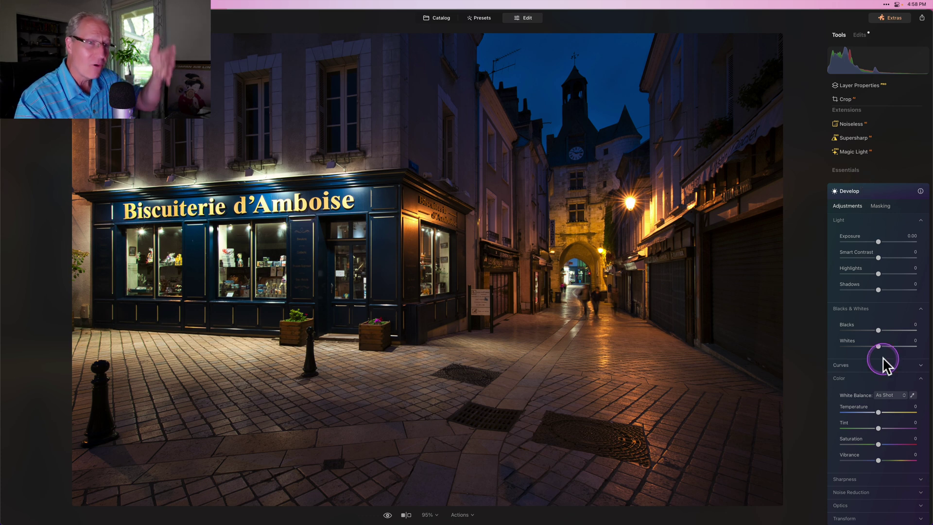
pyautogui.scroll(-1, 878, 357)
pyautogui.scroll(1, 879, 357)
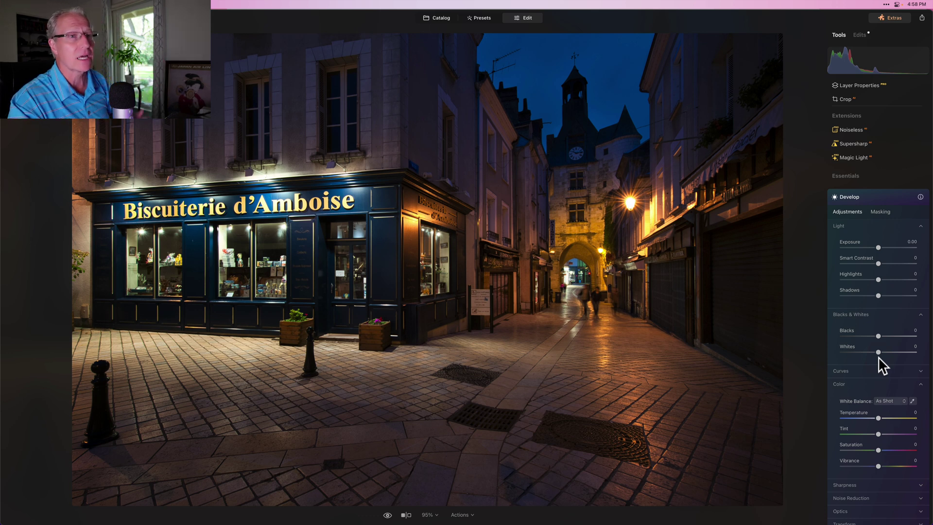
pyautogui.click(877, 329)
pyautogui.click(873, 264)
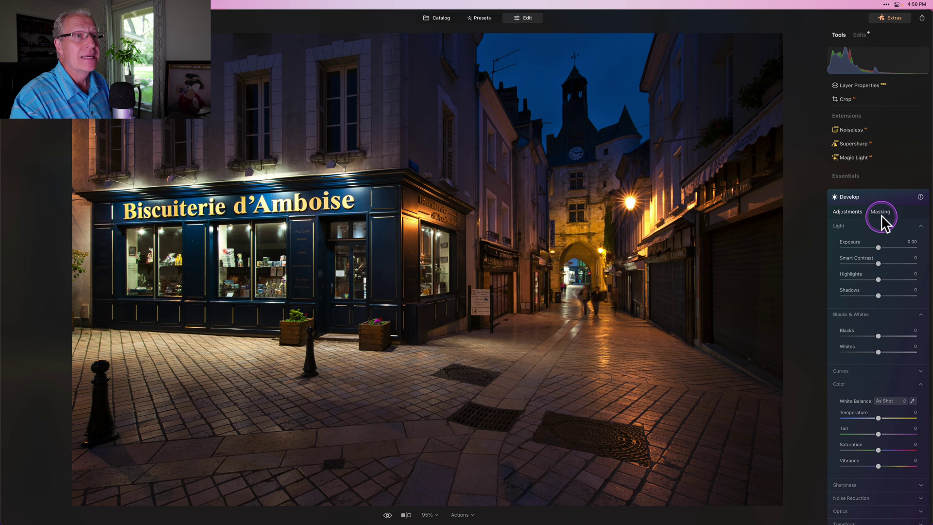
pyautogui.click(882, 211)
pyautogui.click(864, 249)
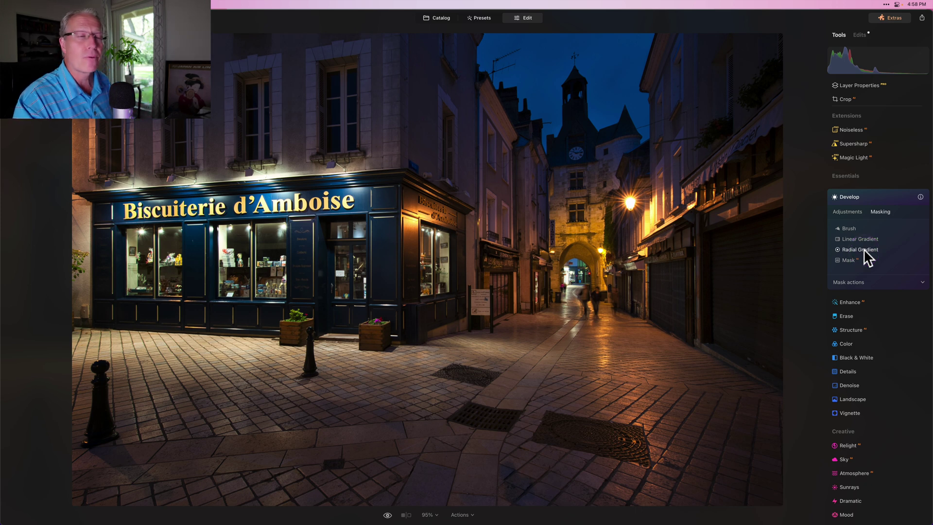
pyautogui.click(864, 249)
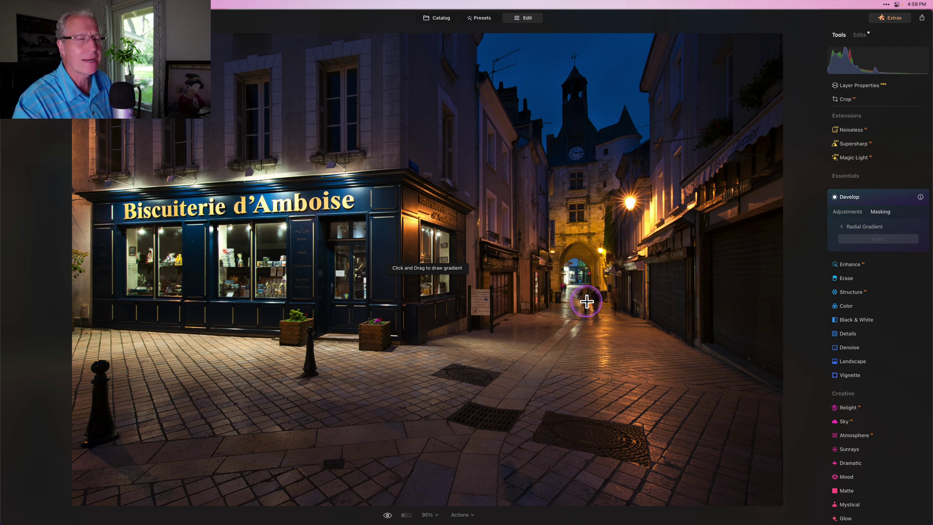
# Step: Draw the radial mask around the archway and resize it into a tall ellipse over the street
pyautogui.moveTo(588, 311)
pyautogui.mouseDown()
pyautogui.moveTo(586, 299)
pyautogui.moveTo(613, 350)
pyautogui.moveTo(606, 339)
pyautogui.mouseUp()
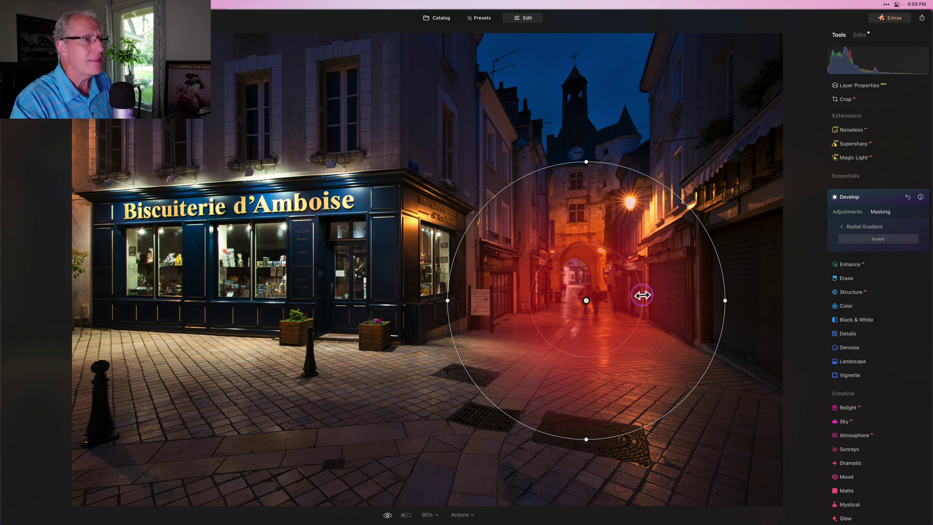
pyautogui.moveTo(644, 295); pyautogui.dragTo(638, 295)
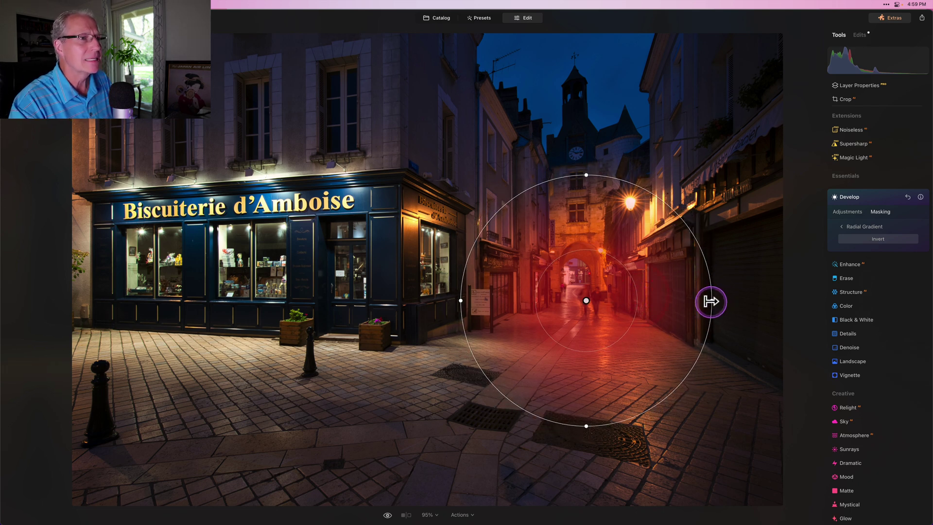
pyautogui.moveTo(710, 300); pyautogui.dragTo(685, 304)
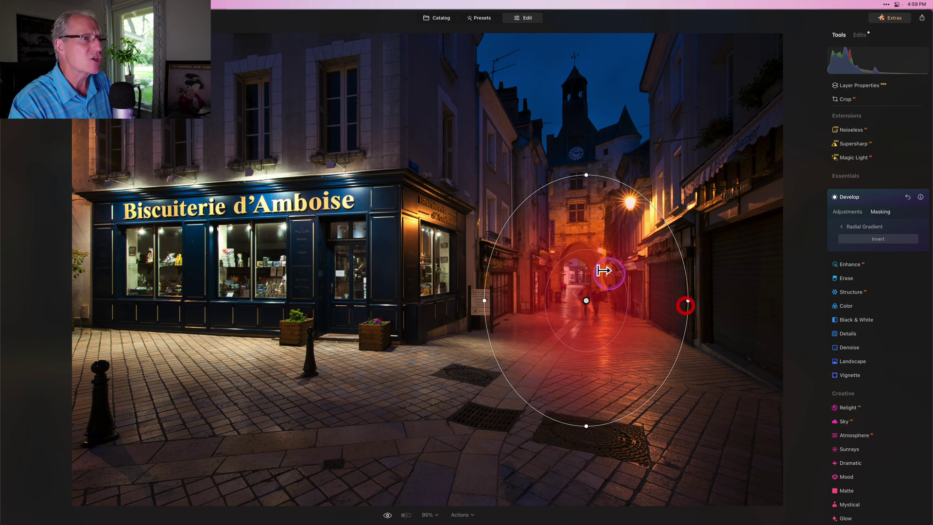
pyautogui.moveTo(613, 261); pyautogui.dragTo(620, 250)
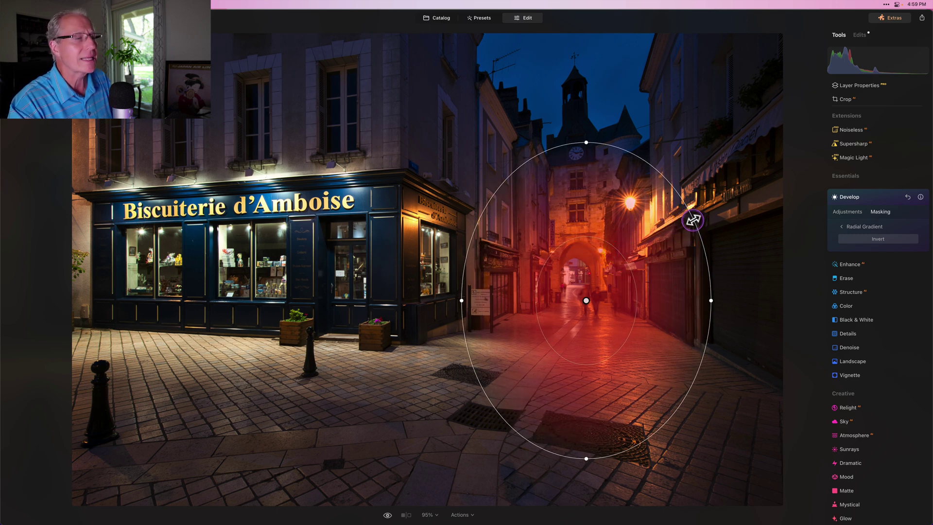
pyautogui.moveTo(692, 219)
pyautogui.mouseDown()
pyautogui.moveTo(700, 210)
pyautogui.moveTo(694, 217)
pyautogui.mouseUp()
pyautogui.moveTo(632, 273); pyautogui.dragTo(634, 271)
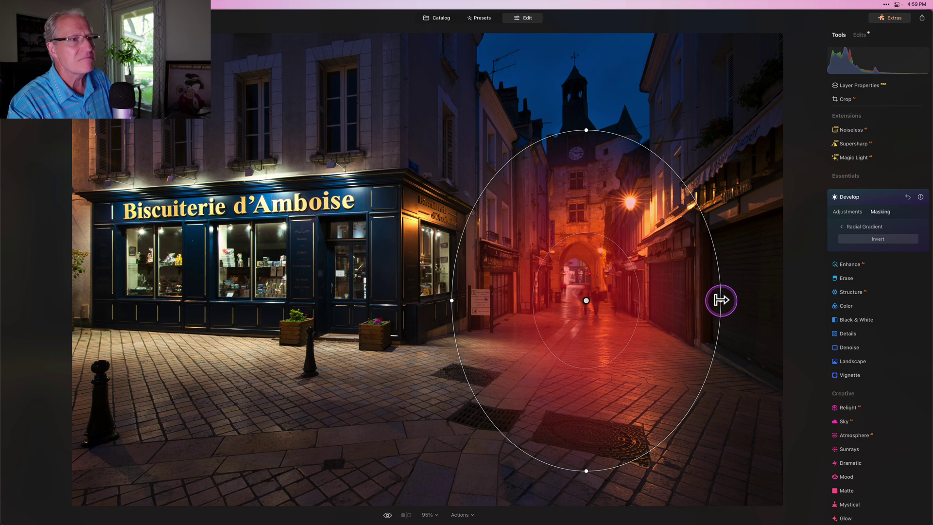
pyautogui.moveTo(721, 300); pyautogui.dragTo(712, 300)
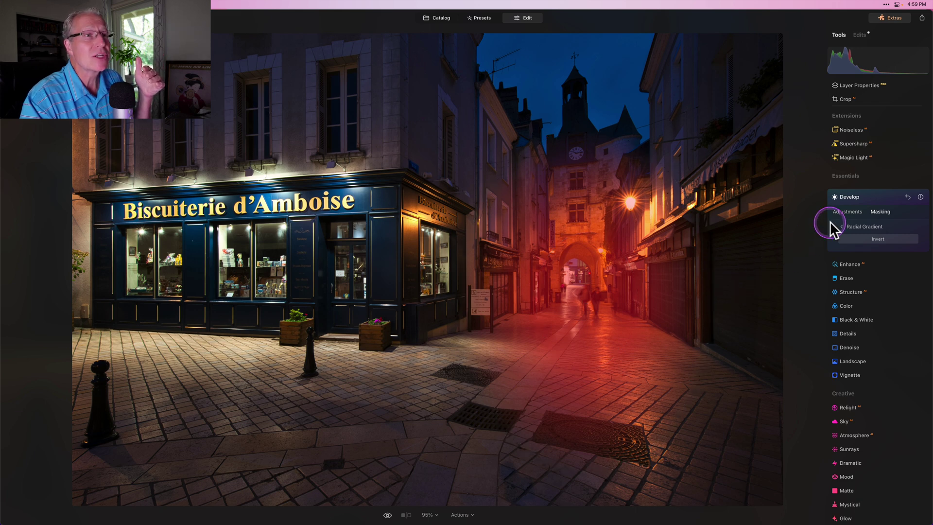
pyautogui.click(682, 277)
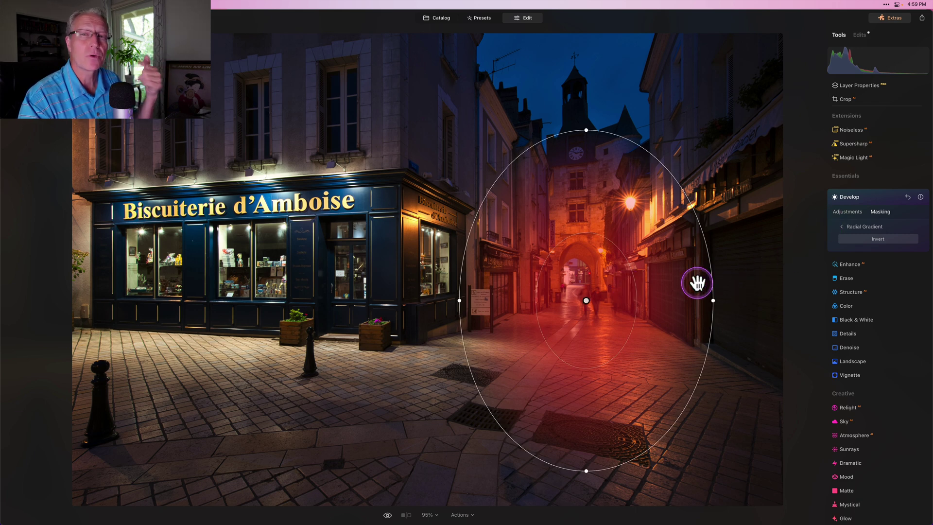
pyautogui.click(846, 215)
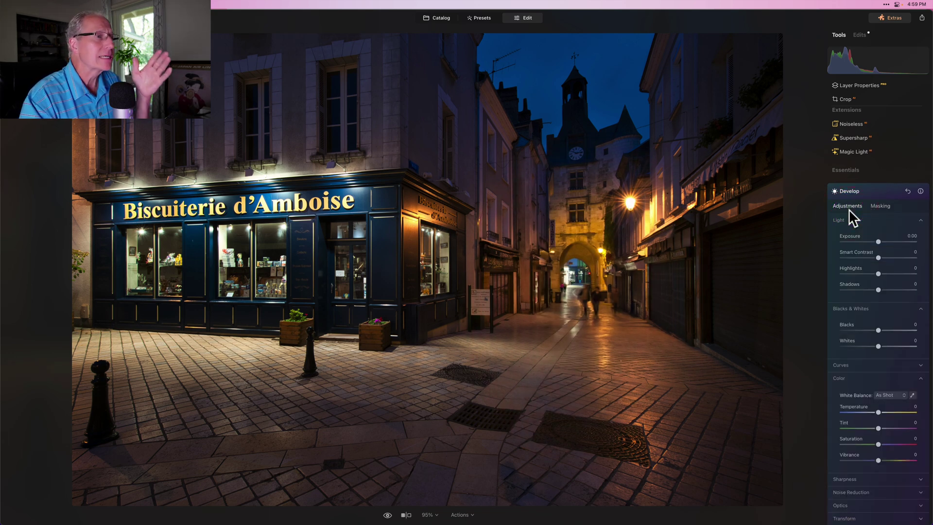
# Step: Raise the radial-masked area's Exposure to 0.53
pyautogui.click(878, 241)
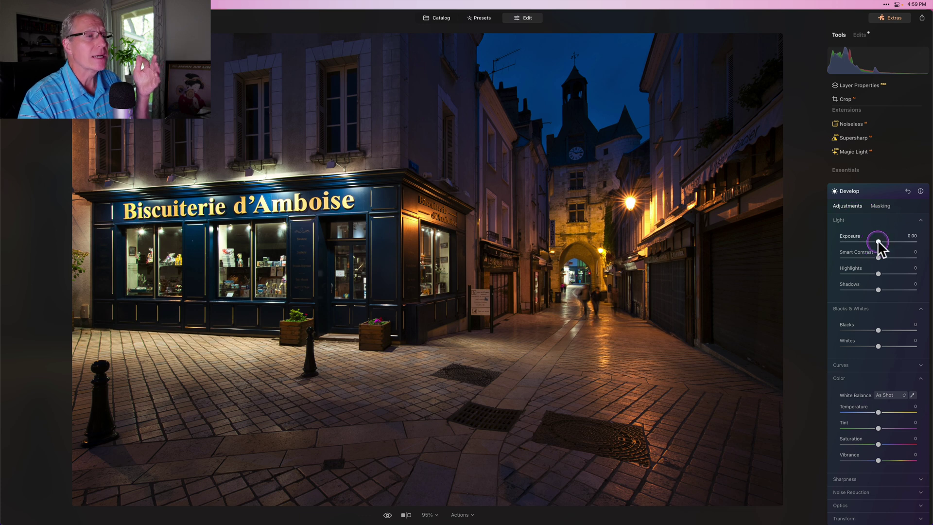
pyautogui.moveTo(878, 242); pyautogui.dragTo(881, 241)
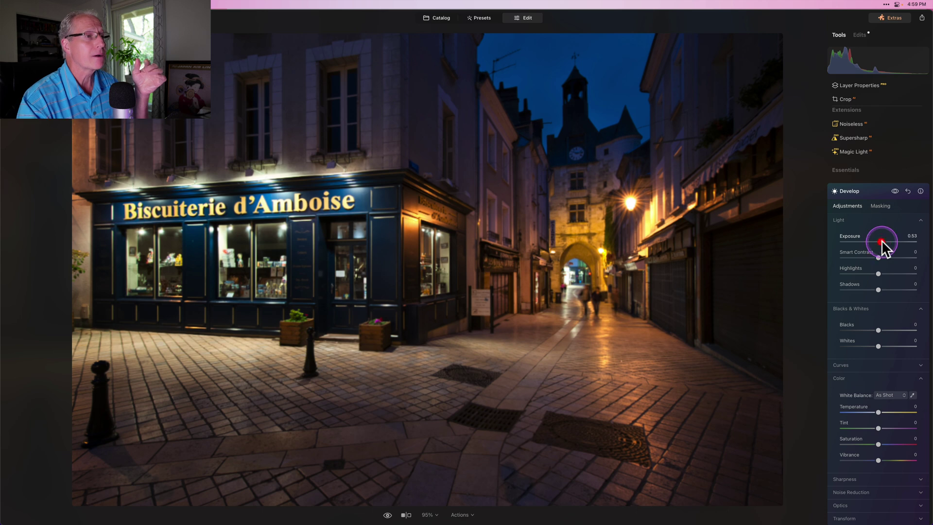
pyautogui.moveTo(882, 241); pyautogui.dragTo(881, 241)
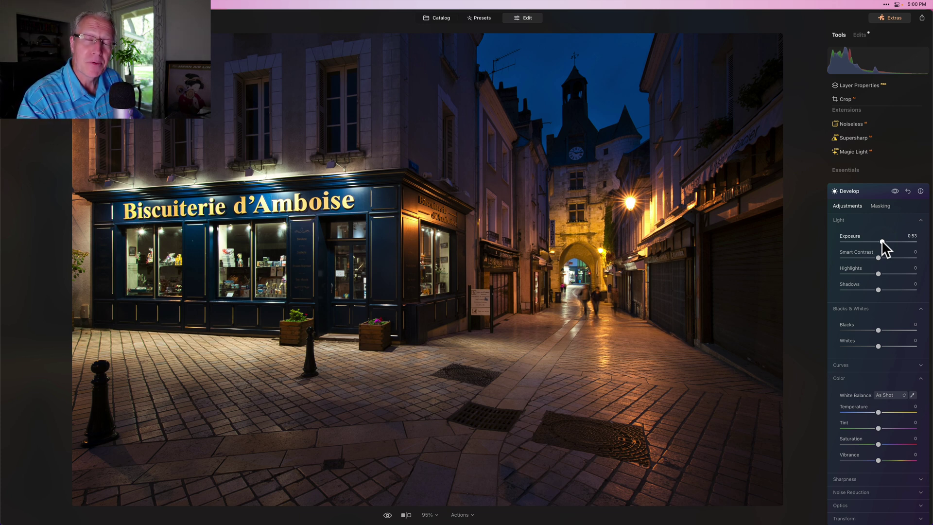
# Step: Set Smart Contrast to 17, Highlights to 12 and Whites to 16
pyautogui.click(870, 267)
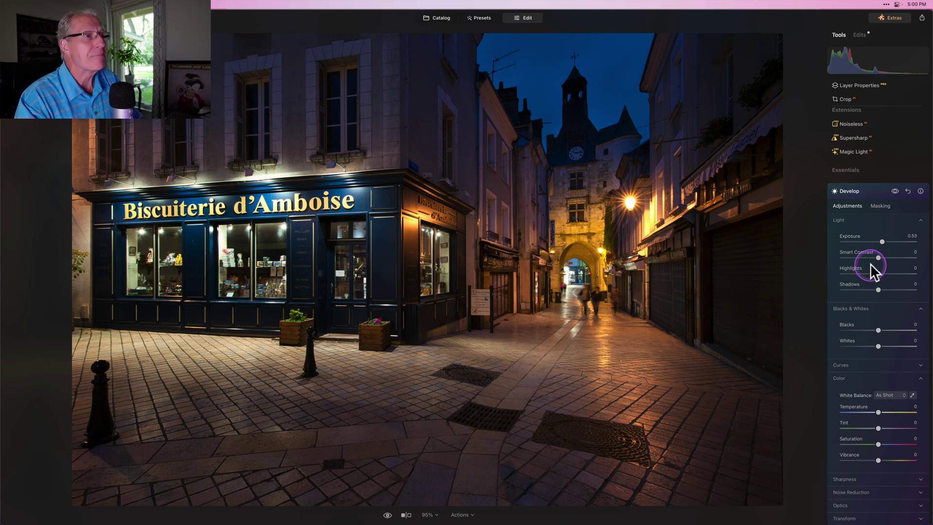
pyautogui.click(870, 231)
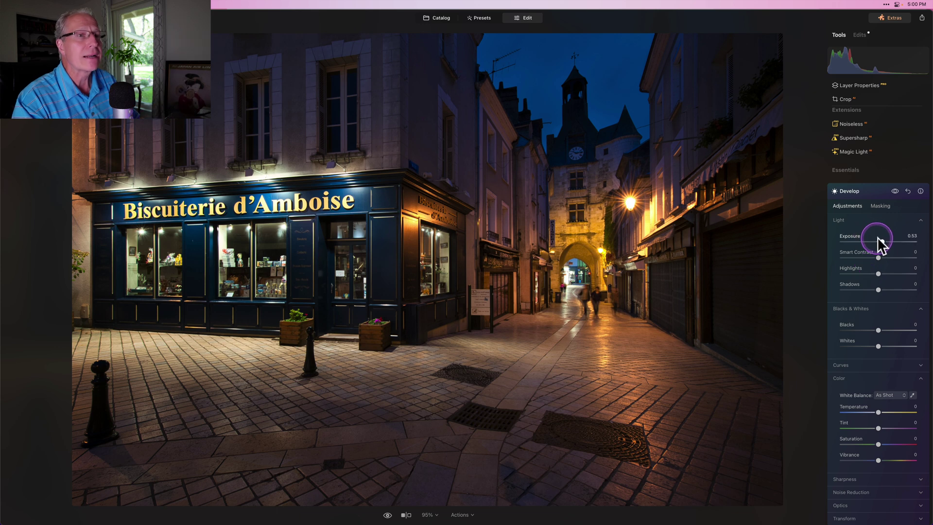
pyautogui.click(879, 257)
pyautogui.moveTo(878, 256)
pyautogui.mouseDown()
pyautogui.moveTo(886, 256)
pyautogui.moveTo(870, 257)
pyautogui.moveTo(886, 258)
pyautogui.moveTo(883, 273)
pyautogui.mouseUp()
pyautogui.click(879, 273)
pyautogui.click(878, 345)
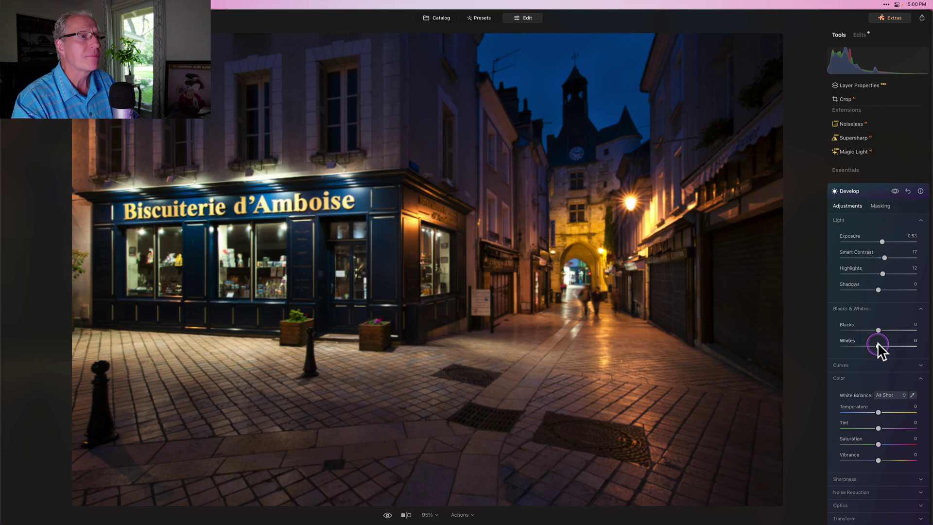
pyautogui.moveTo(884, 343); pyautogui.dragTo(883, 344)
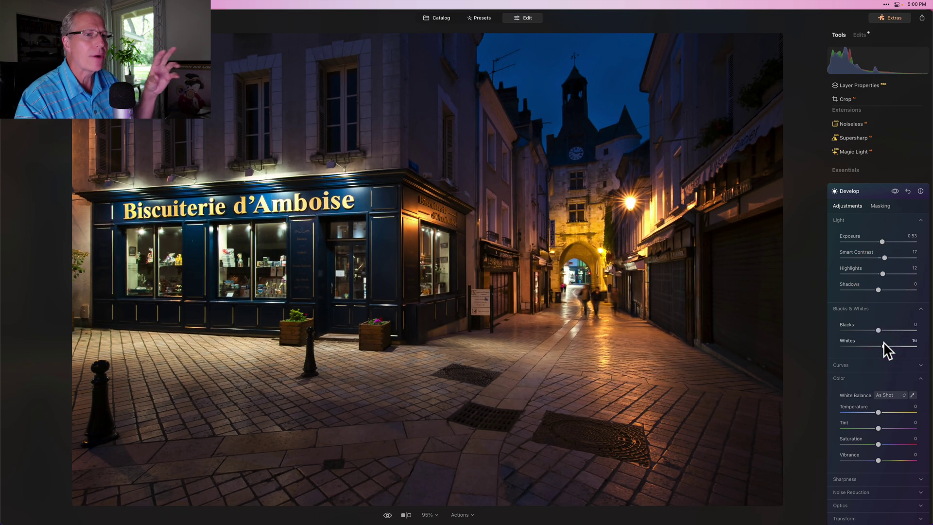
# Step: Cool the masked area's white balance to Temperature -37
pyautogui.scroll(-2, 884, 343)
pyautogui.click(879, 379)
pyautogui.moveTo(878, 392); pyautogui.dragTo(876, 391)
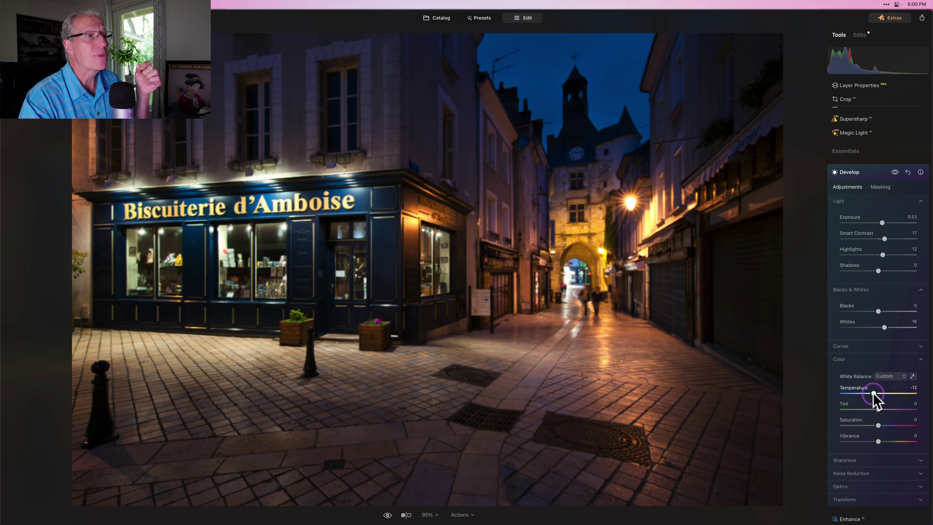
pyautogui.moveTo(870, 392); pyautogui.dragTo(845, 392)
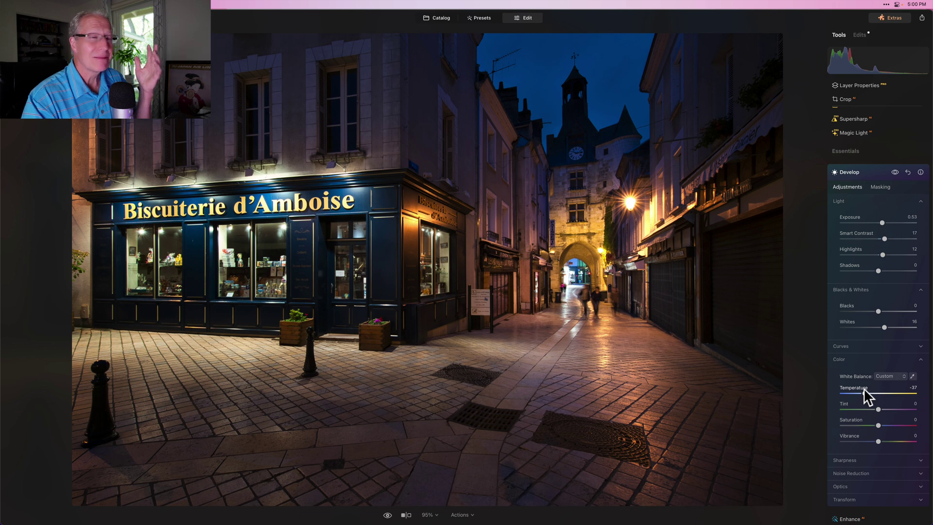
pyautogui.click(659, 215)
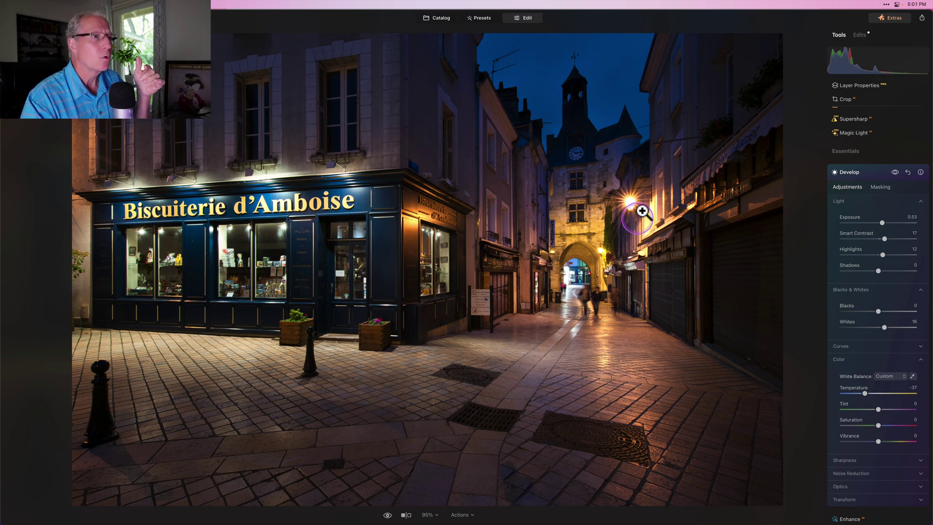
pyautogui.click(622, 230)
# Step: Raise Vibrance to 15 and compare the photo with and without the Develop edits
pyautogui.click(896, 171)
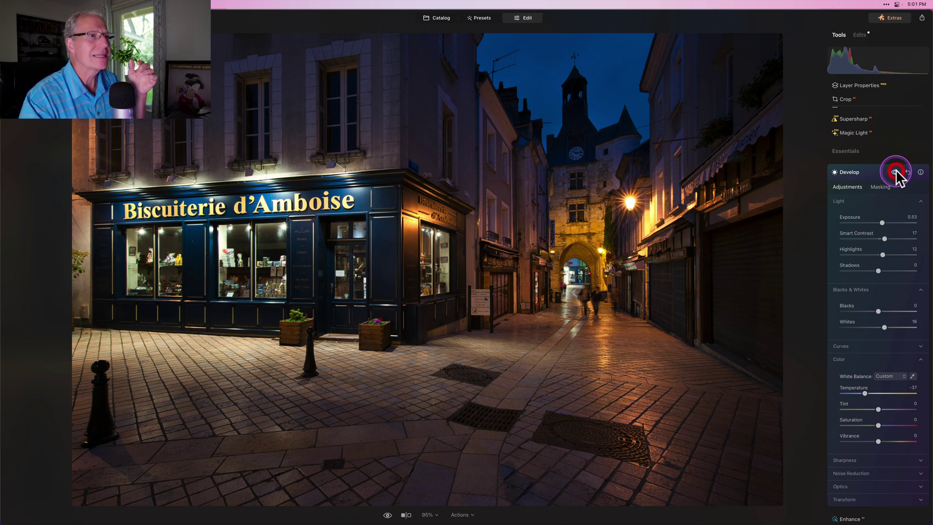
pyautogui.click(895, 172)
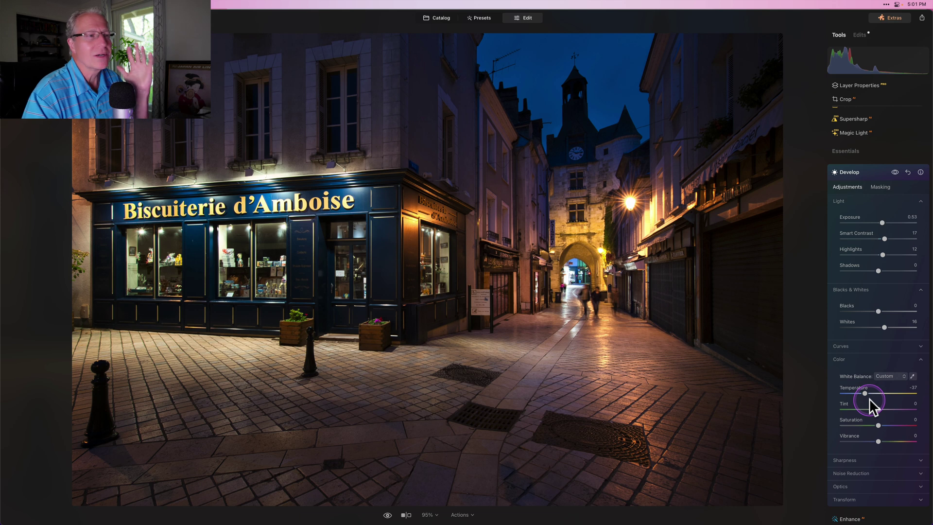
pyautogui.scroll(-2, 869, 398)
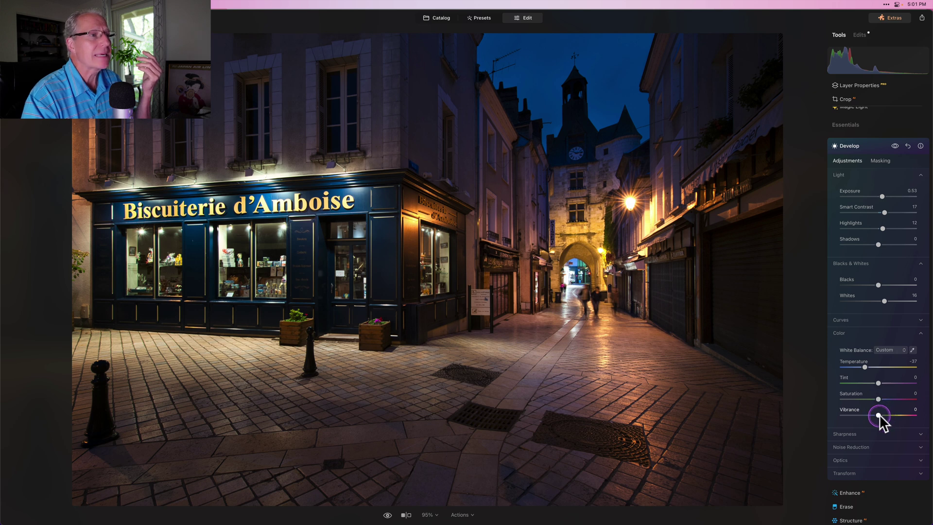
pyautogui.moveTo(880, 417); pyautogui.dragTo(881, 417)
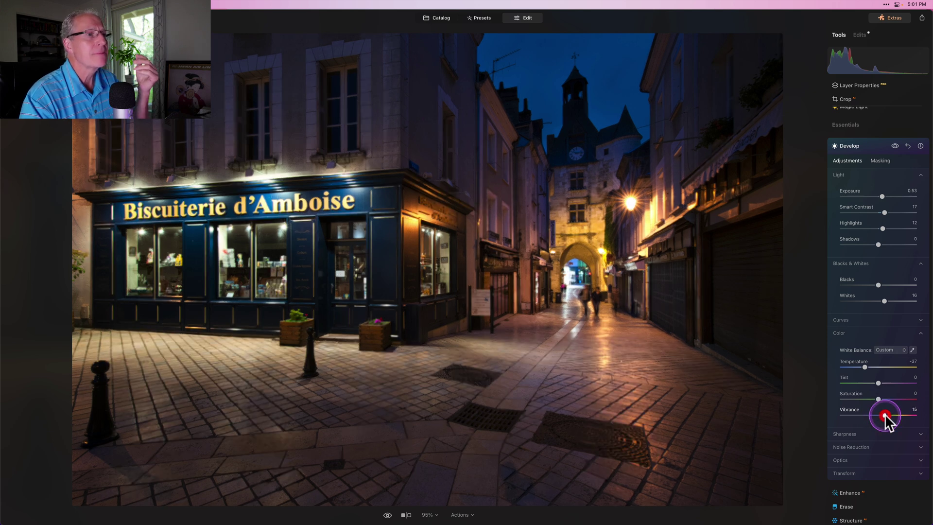
pyautogui.scroll(1, 890, 187)
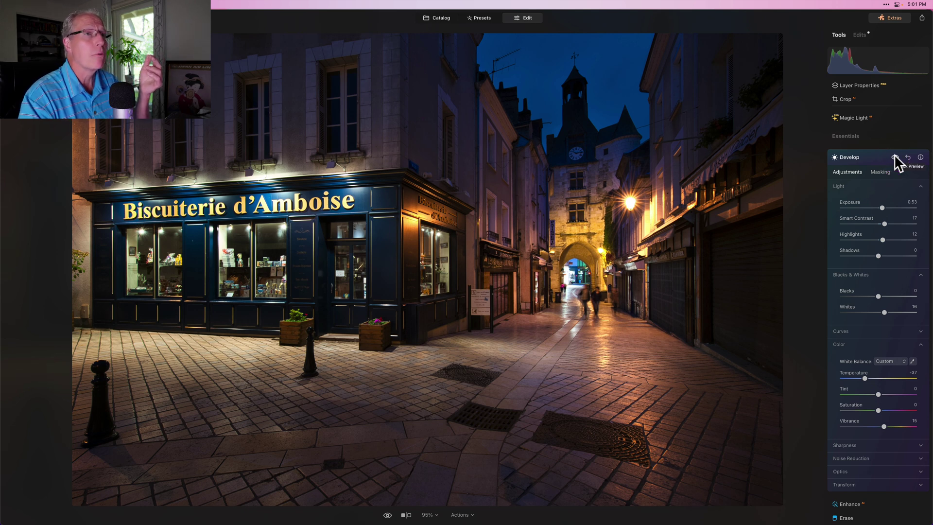
pyautogui.click(895, 156)
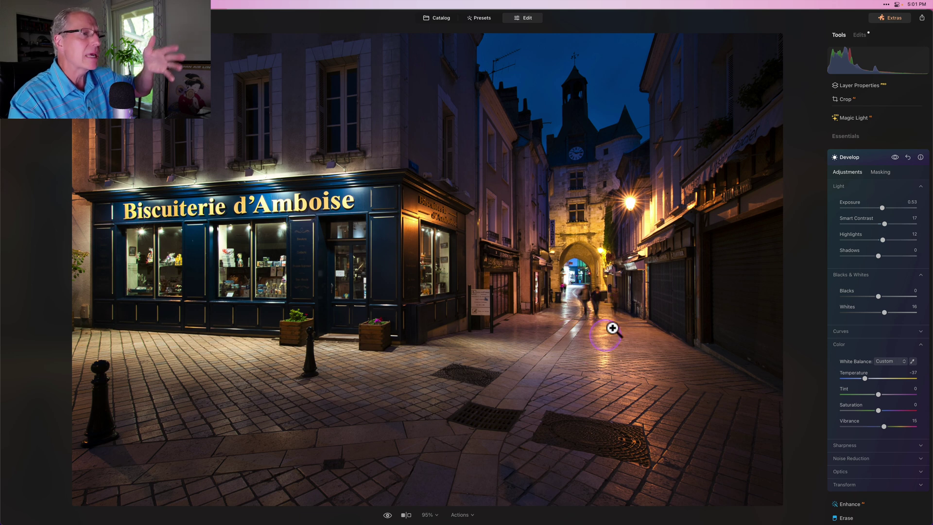
# Step: Set Vignette Amount -37, Size 30, Roundness and Feather 100, Inner Light 9
pyautogui.click(856, 156)
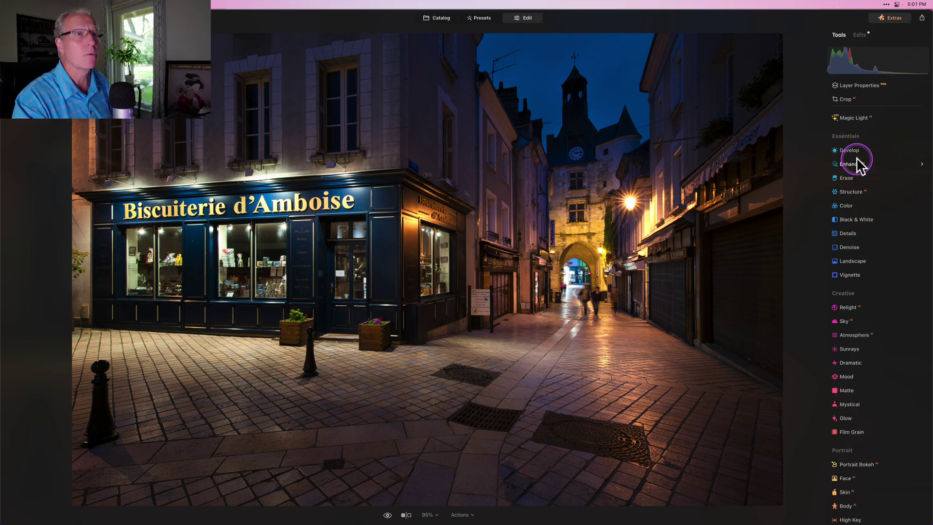
pyautogui.click(856, 275)
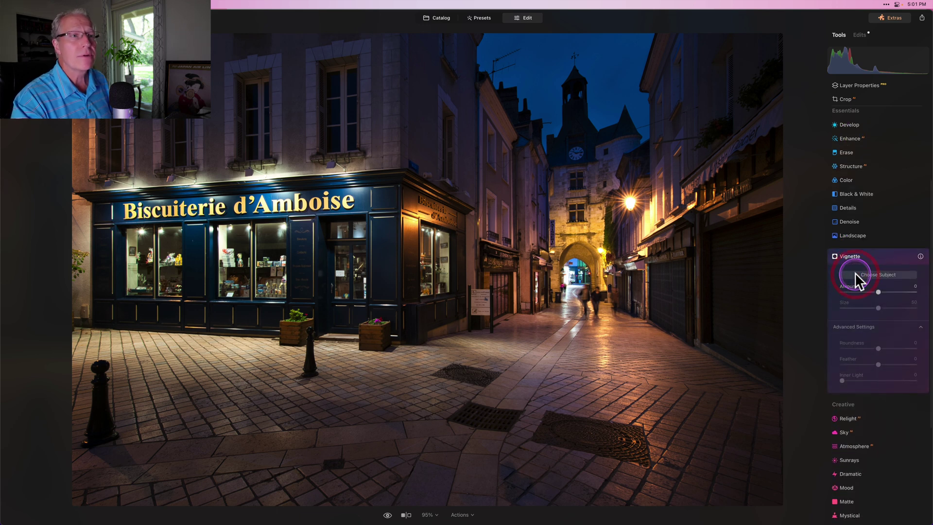
pyautogui.moveTo(878, 249); pyautogui.dragTo(865, 266)
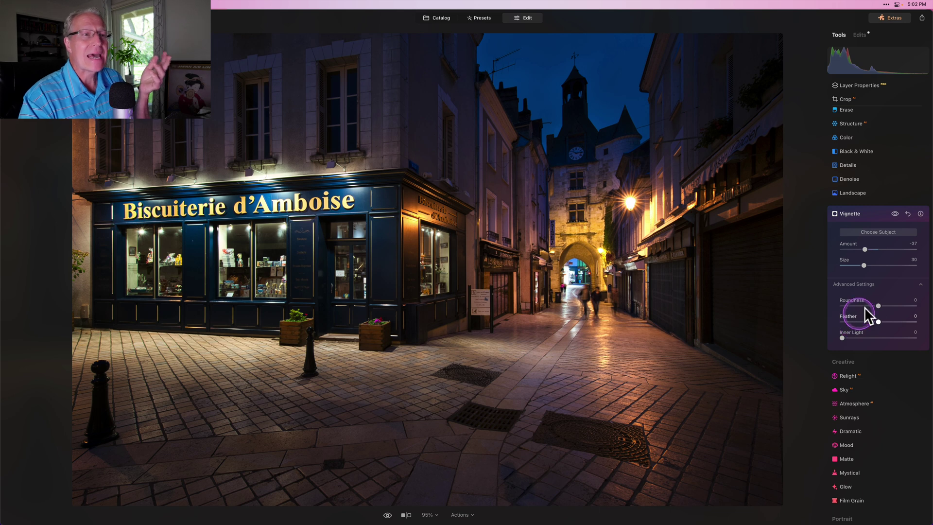
pyautogui.moveTo(879, 306); pyautogui.dragTo(916, 322)
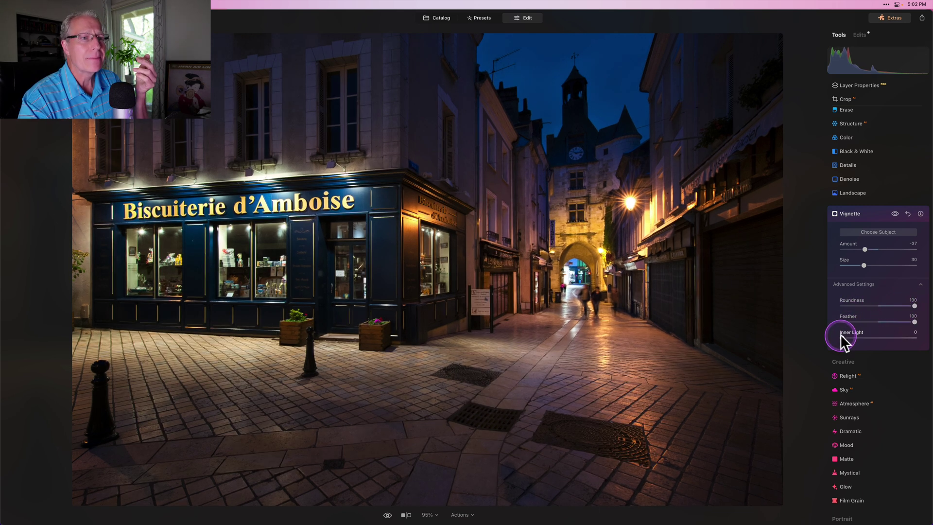
pyautogui.moveTo(842, 336); pyautogui.dragTo(844, 336)
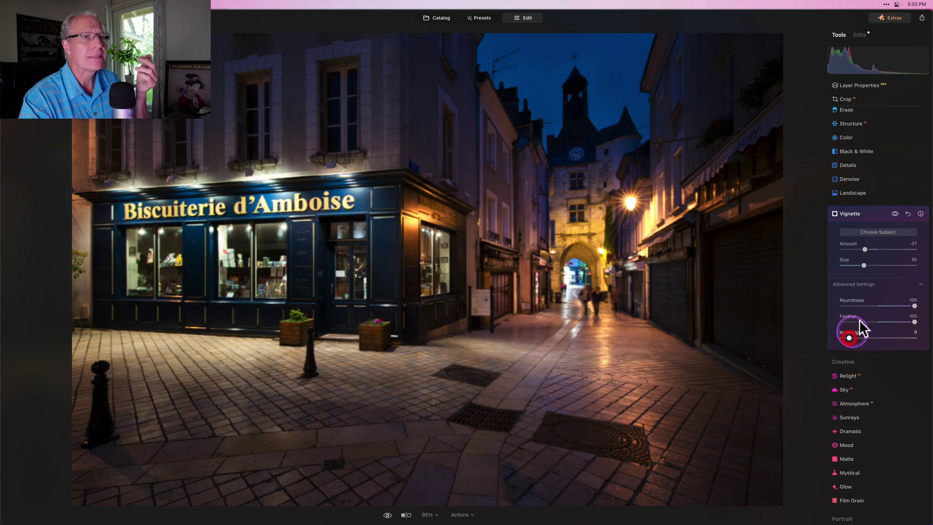
# Step: Centre the vignette on the street, compare it on and off, then close Vignette
pyautogui.click(882, 233)
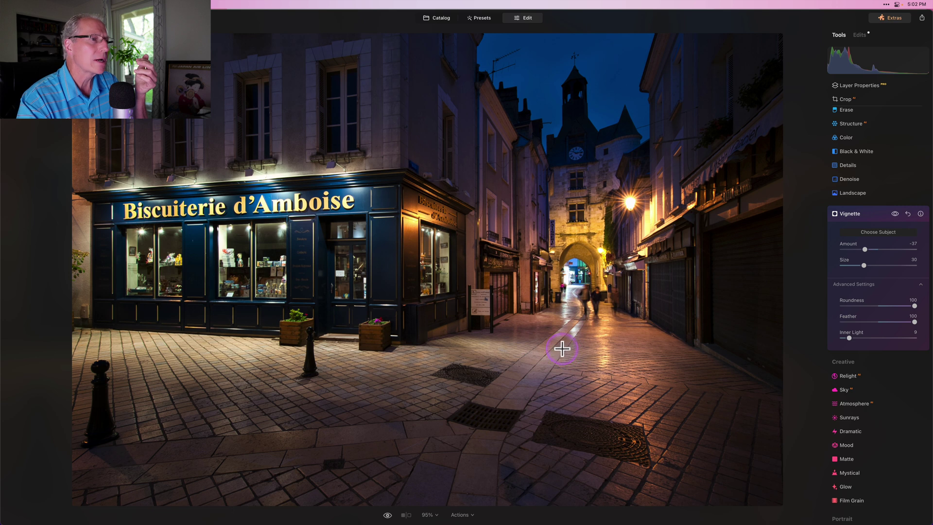
pyautogui.click(563, 341)
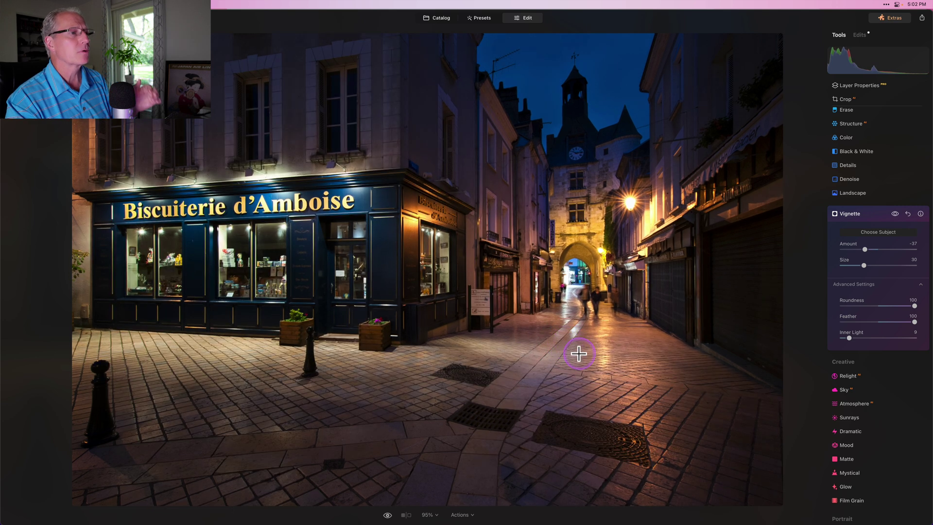
pyautogui.click(850, 233)
pyautogui.click(895, 214)
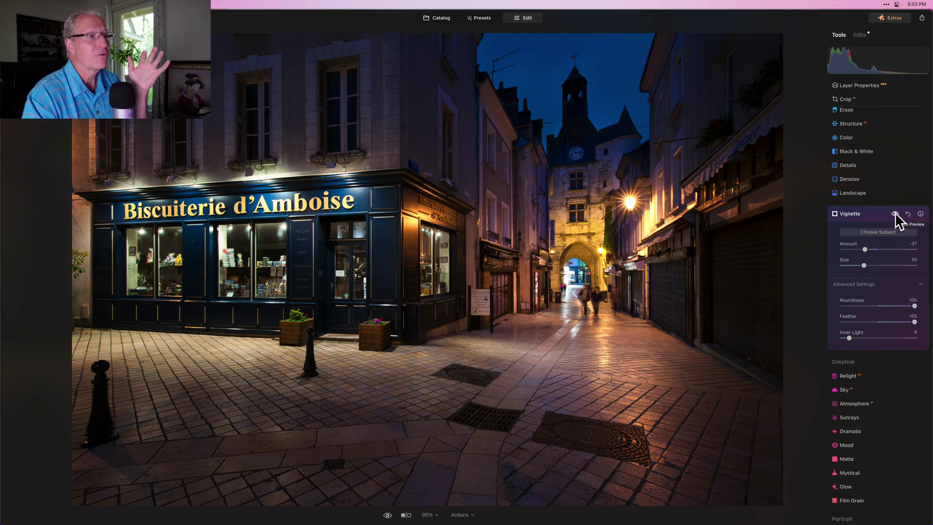
pyautogui.click(895, 214)
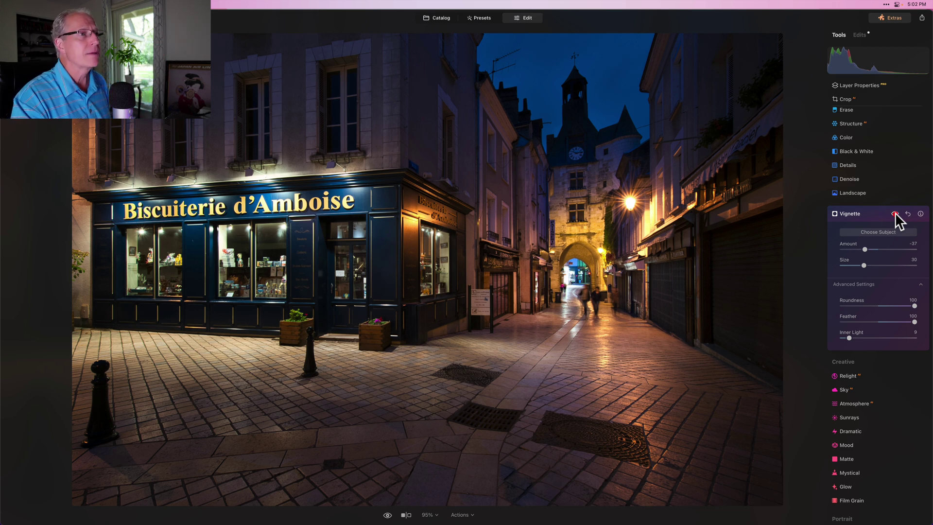
pyautogui.click(895, 214)
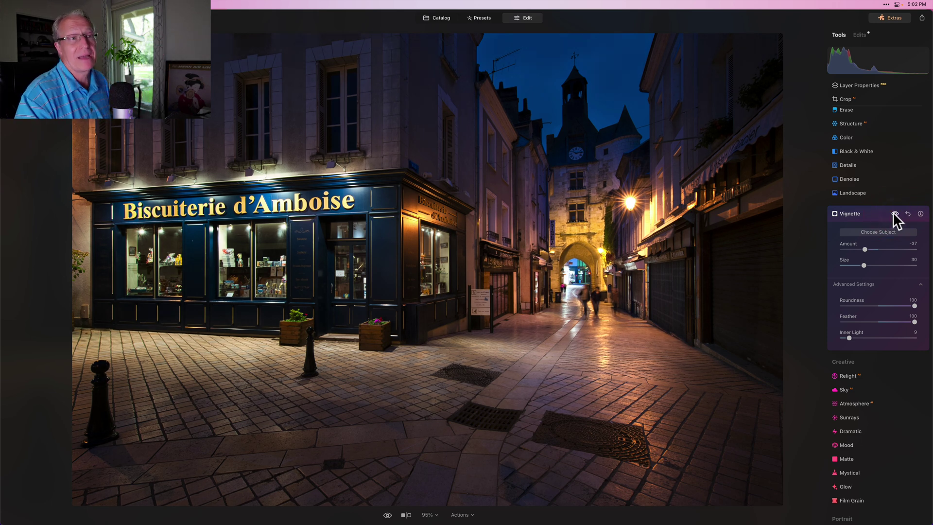
pyautogui.click(873, 211)
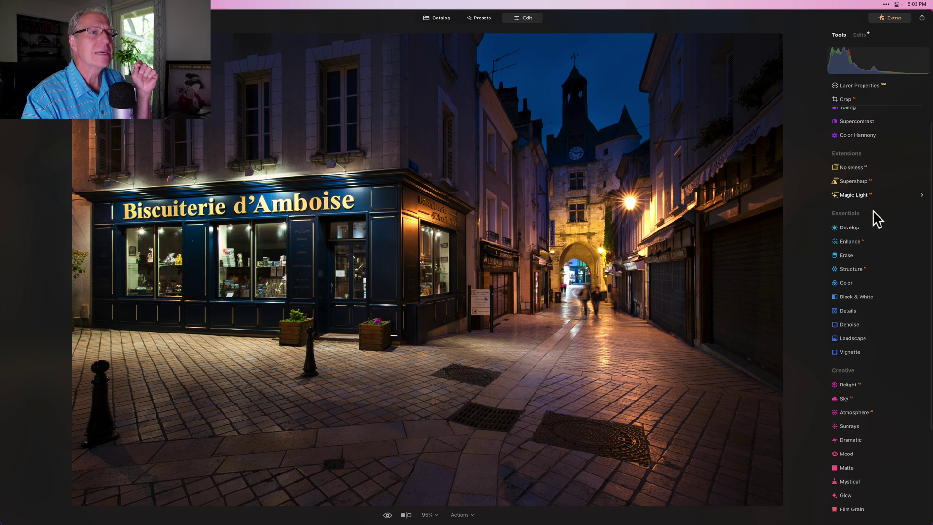
# Step: Set Enhance's Accent to 15 after resetting it, and preview the Enhance effect
pyautogui.click(850, 211)
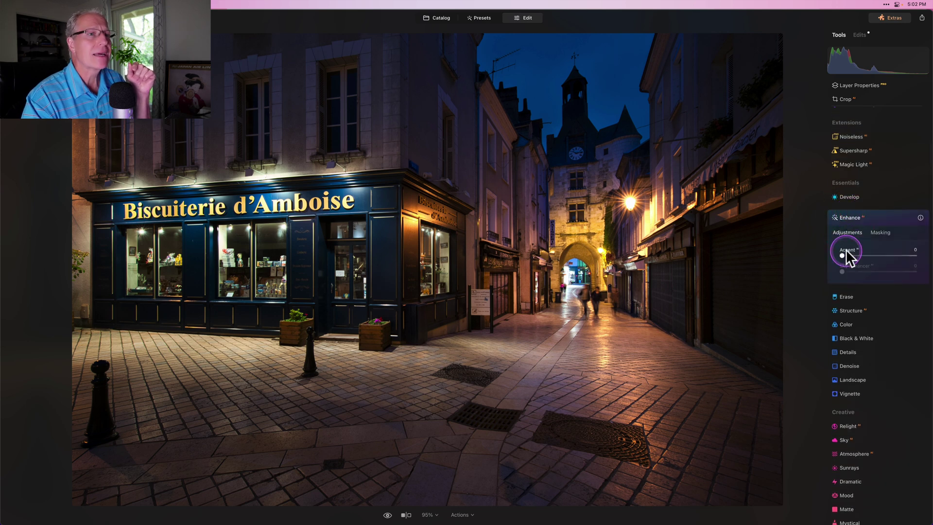
pyautogui.moveTo(844, 253); pyautogui.dragTo(900, 254)
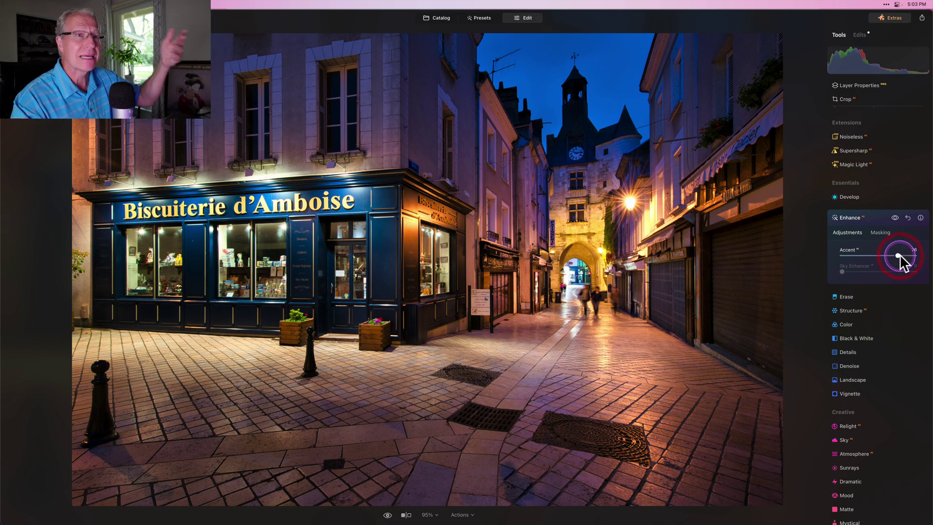
pyautogui.doubleClick(900, 255)
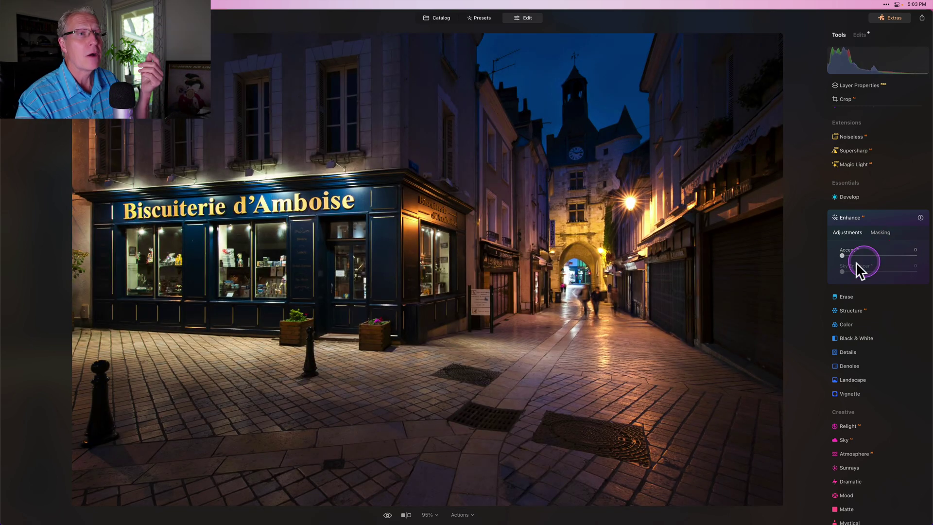
pyautogui.moveTo(842, 252); pyautogui.dragTo(851, 253)
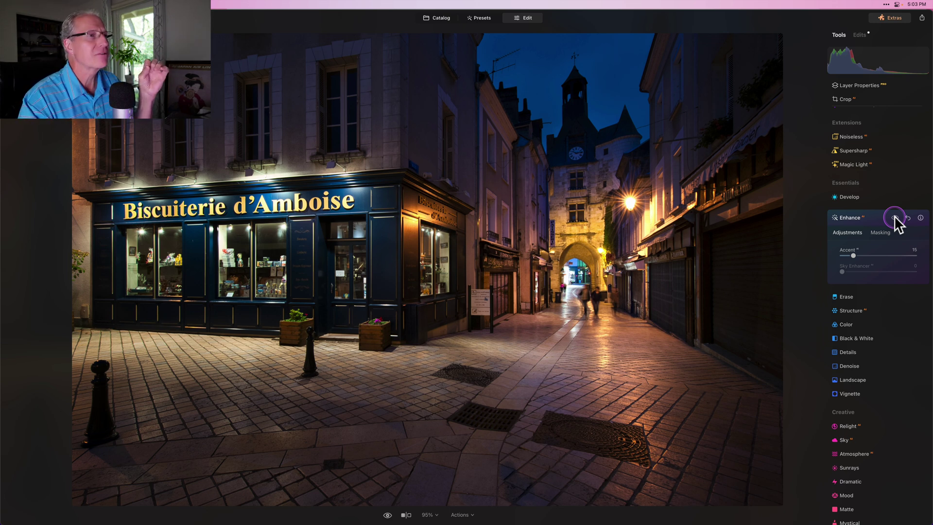
pyautogui.click(894, 217)
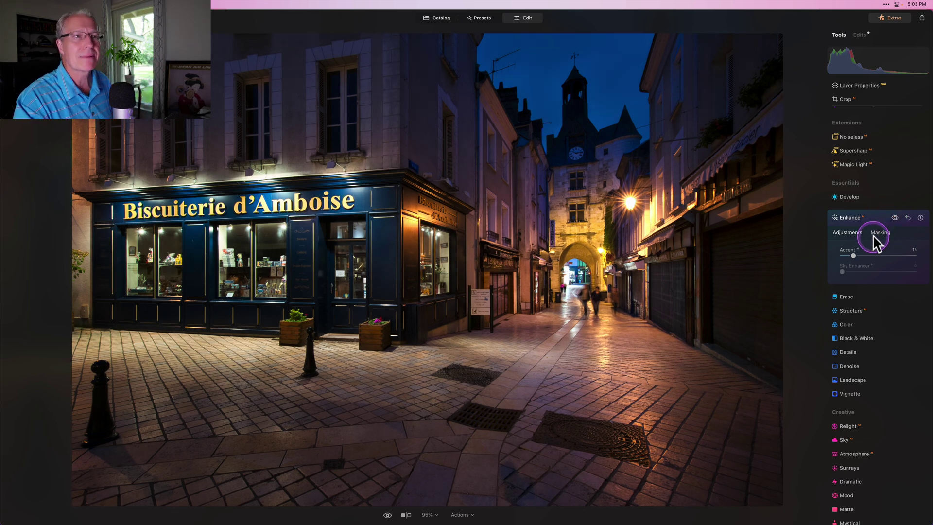
# Step: Add an inverted Radial Gradient mask to Enhance over the shop front
pyautogui.click(878, 231)
pyautogui.click(859, 271)
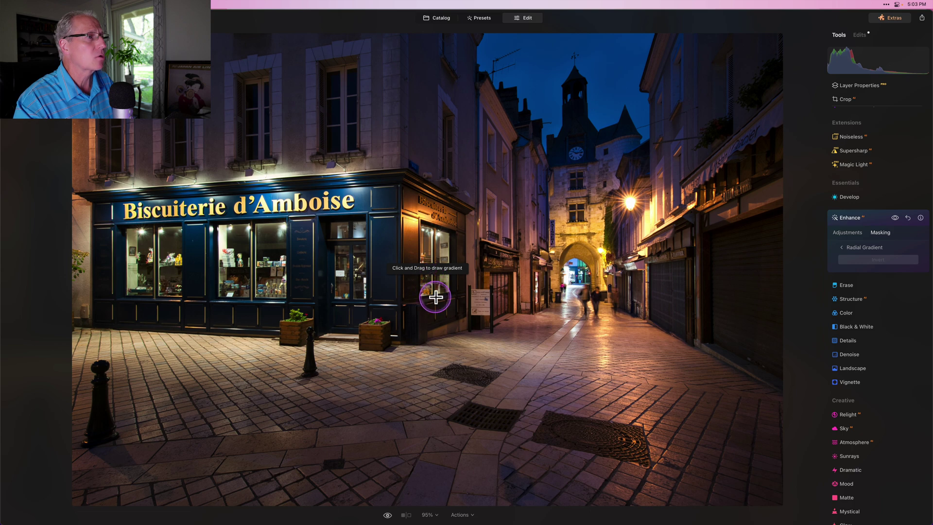
pyautogui.moveTo(435, 296); pyautogui.dragTo(536, 315)
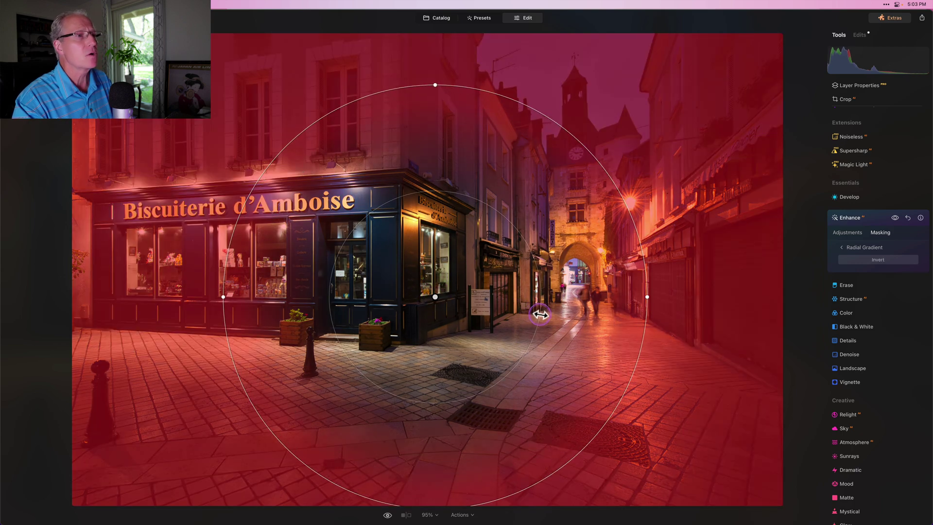
pyautogui.click(855, 259)
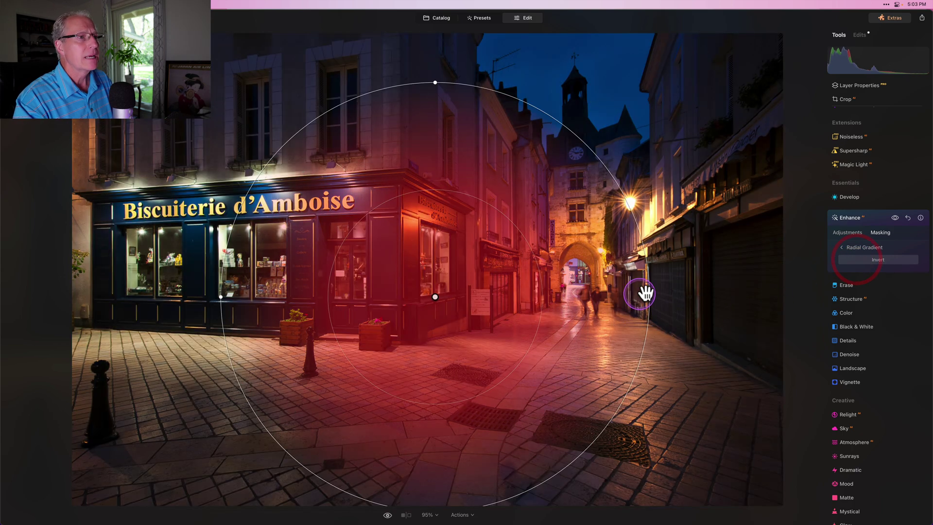
# Step: Reshape the radial gradient into a wide, slightly flattened oval across the shopfront and street
pyautogui.moveTo(650, 292); pyautogui.dragTo(780, 297)
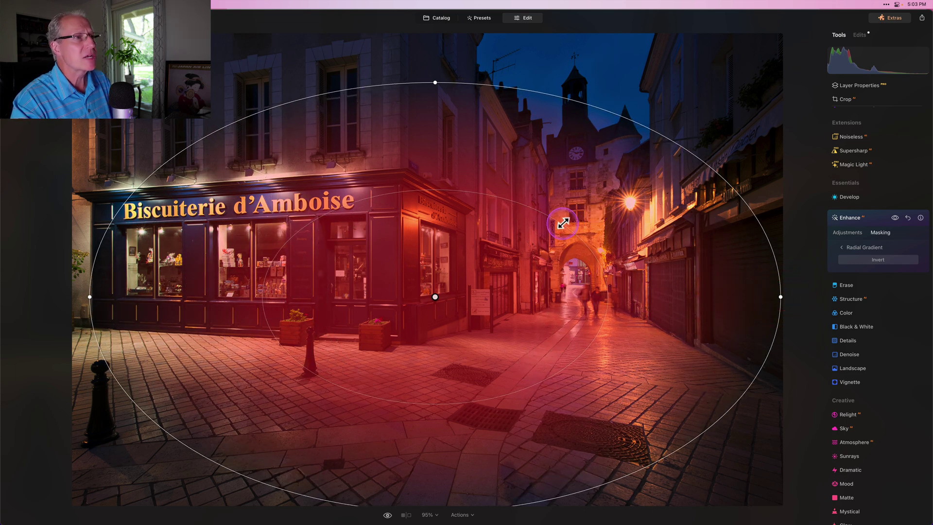
pyautogui.moveTo(565, 224); pyautogui.dragTo(555, 245)
pyautogui.moveTo(731, 297); pyautogui.dragTo(774, 290)
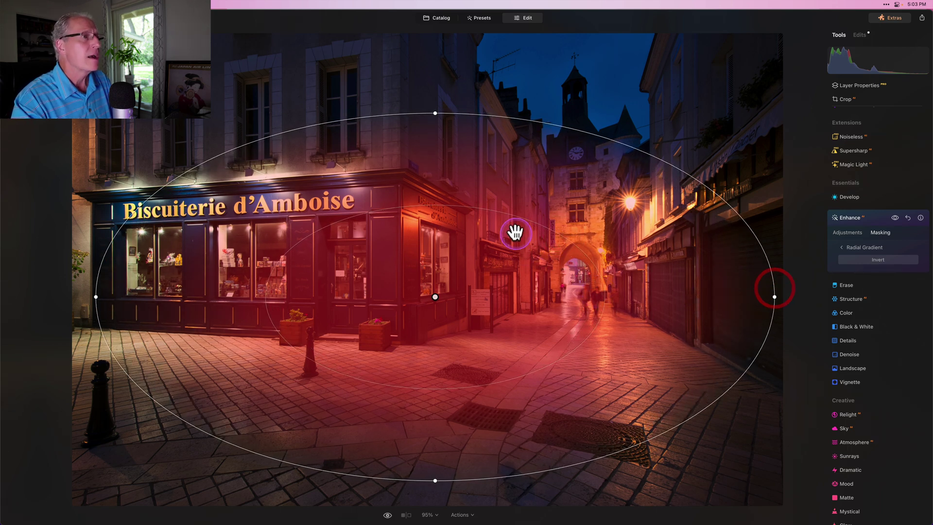
pyautogui.moveTo(520, 220); pyautogui.dragTo(521, 229)
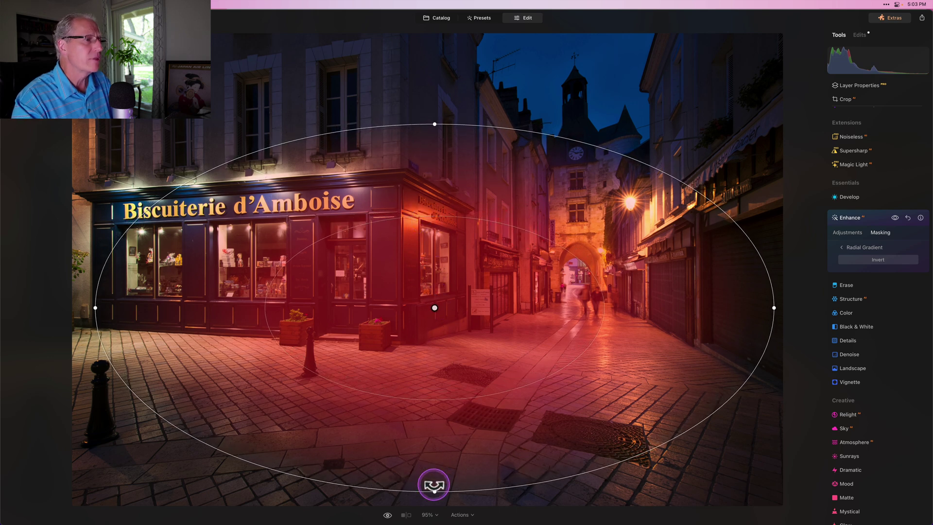
pyautogui.moveTo(435, 491); pyautogui.dragTo(435, 467)
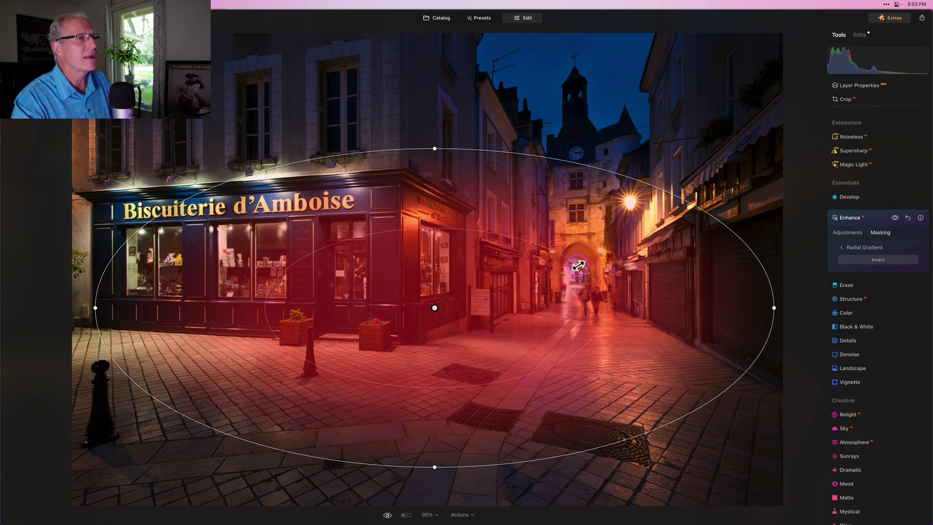
pyautogui.scroll(3, 578, 265)
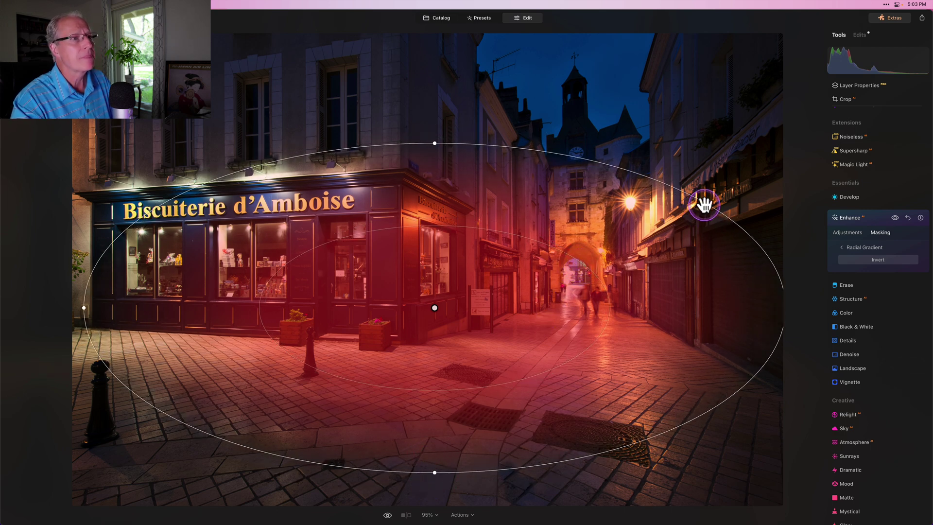
pyautogui.scroll(-1, 695, 207)
pyautogui.scroll(-2, 696, 206)
pyautogui.click(850, 231)
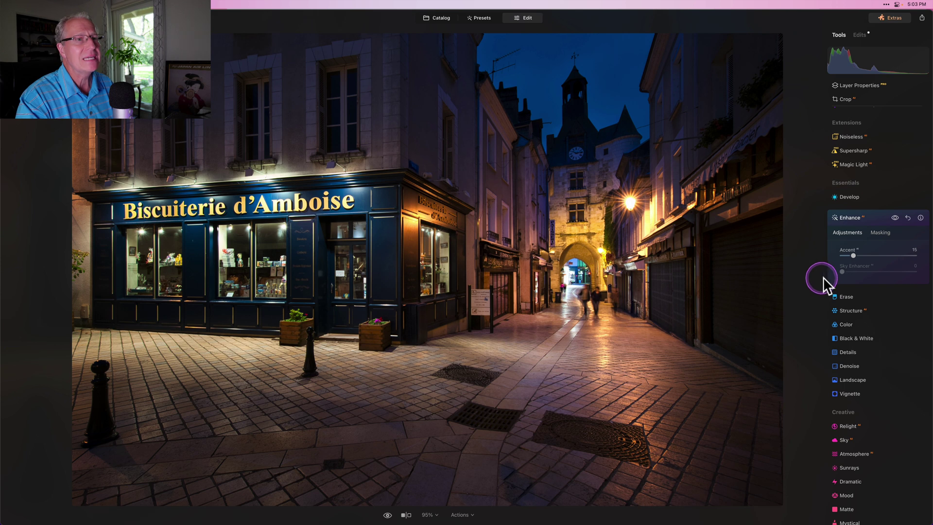
# Step: Settle the masked Accent at 20, compare Enhance on and off, and collapse Enhance
pyautogui.moveTo(855, 254); pyautogui.dragTo(869, 255)
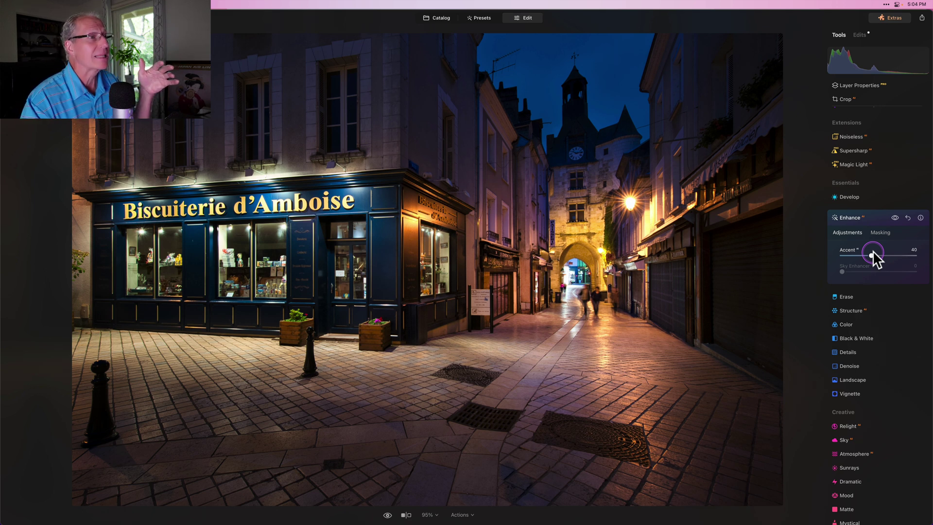
pyautogui.moveTo(873, 251)
pyautogui.mouseDown()
pyautogui.moveTo(894, 248)
pyautogui.moveTo(877, 251)
pyautogui.mouseUp()
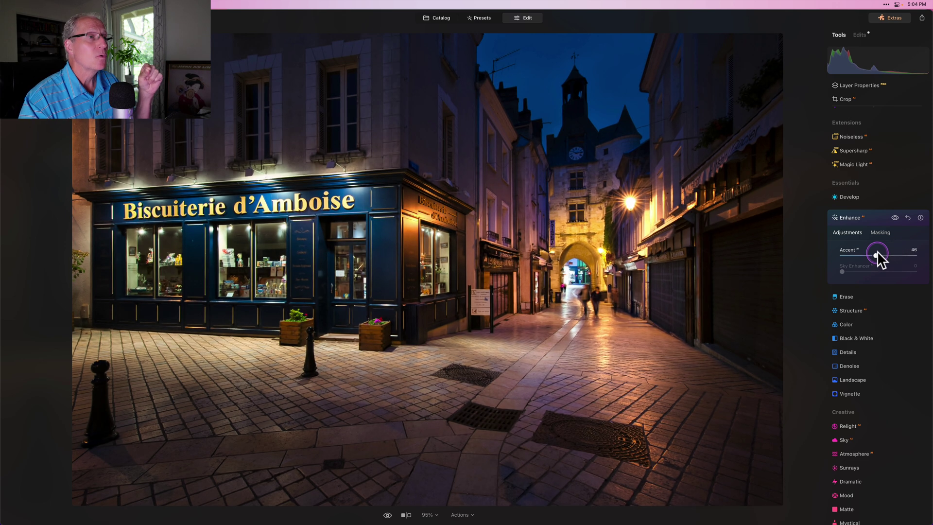
pyautogui.moveTo(877, 251); pyautogui.dragTo(870, 251)
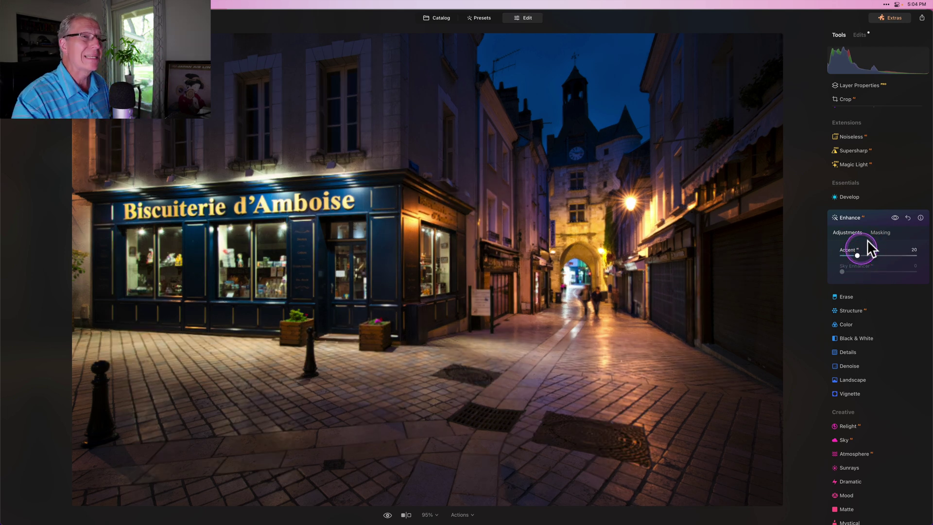
pyautogui.click(895, 218)
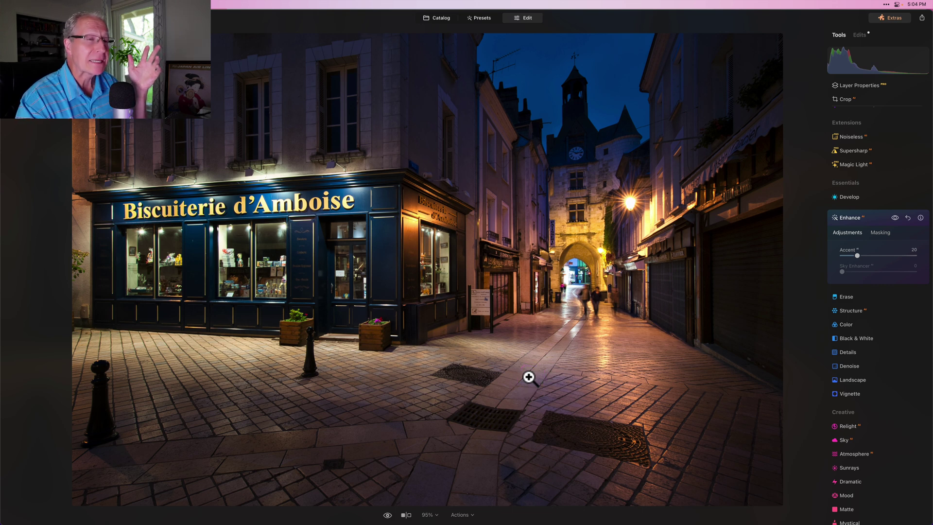
pyautogui.click(895, 218)
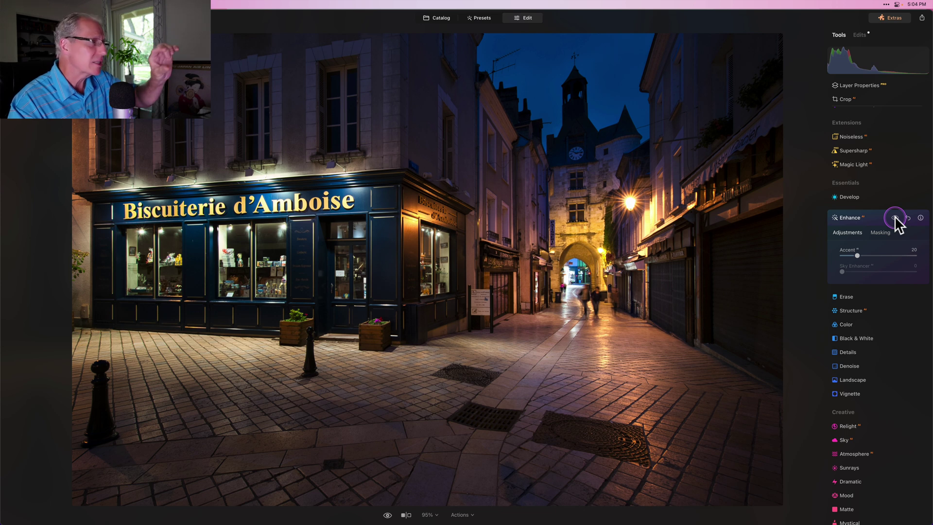
pyautogui.click(894, 216)
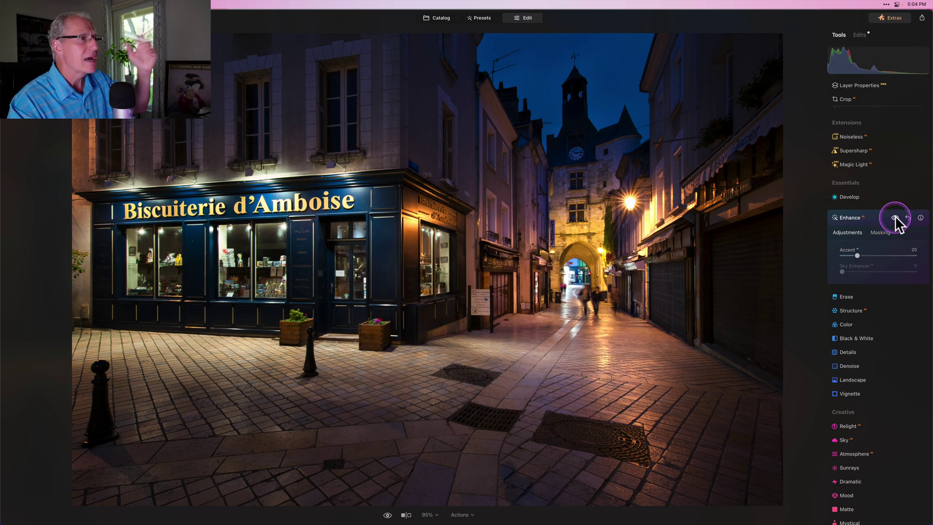
pyautogui.click(865, 221)
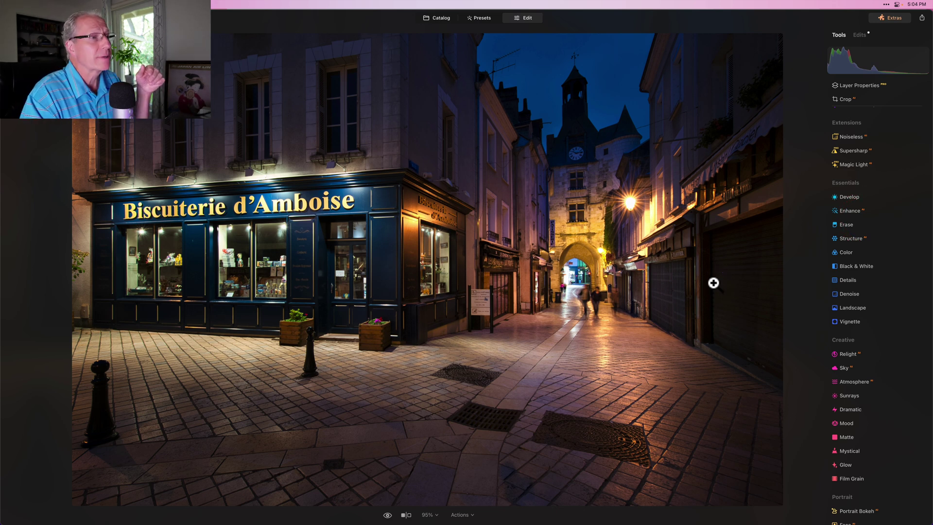
pyautogui.press('\\')
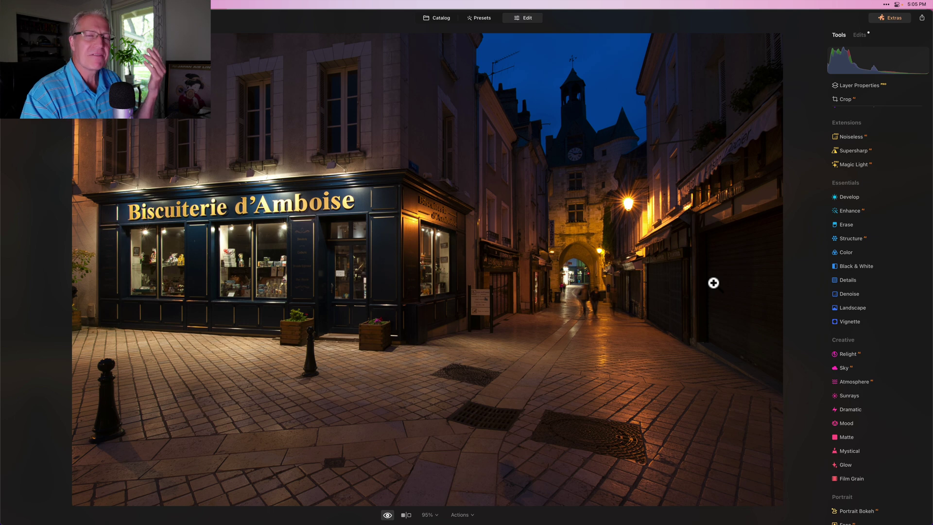
pyautogui.press('\\')
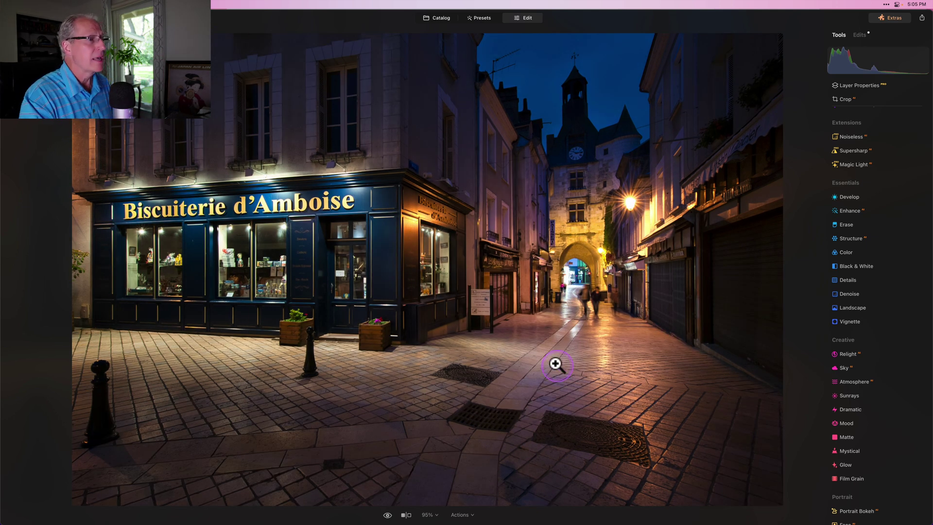
pyautogui.click(406, 515)
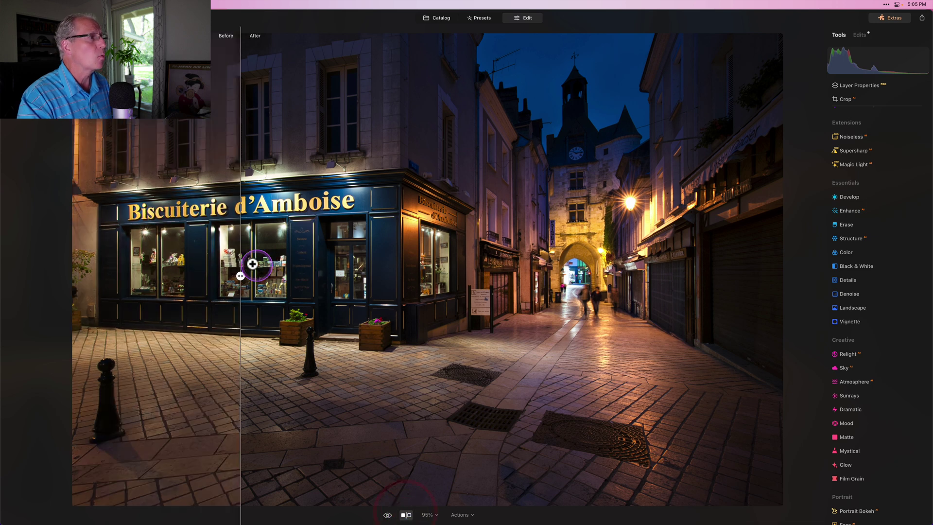
pyautogui.moveTo(240, 275); pyautogui.dragTo(368, 258)
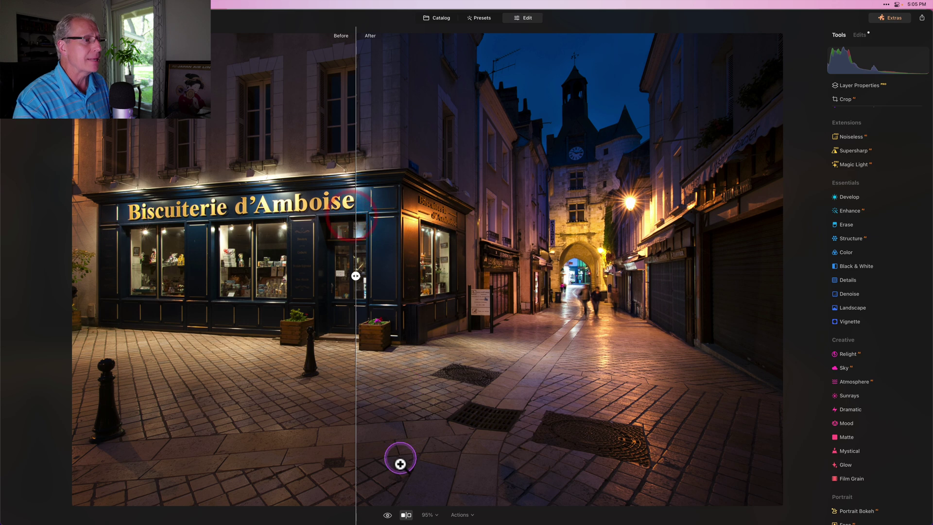
pyautogui.click(407, 515)
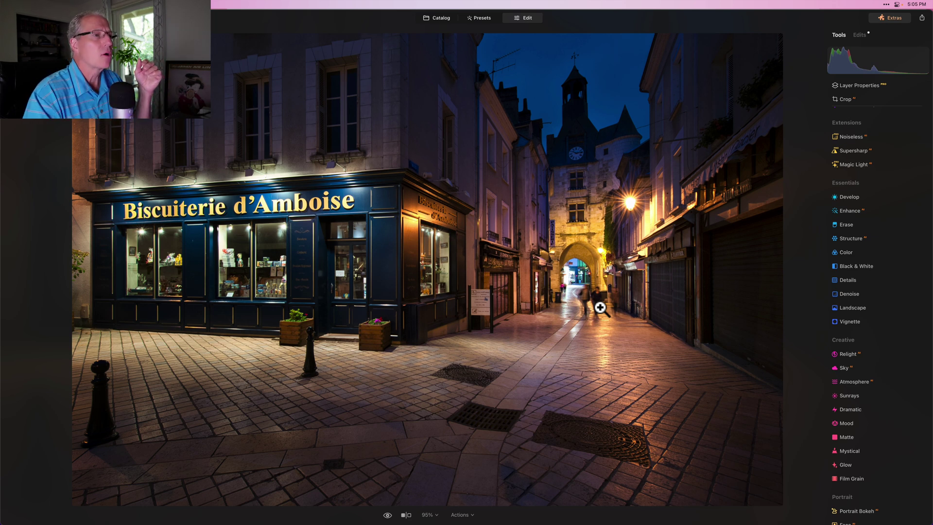
pyautogui.click(664, 336)
pyautogui.press('\\')
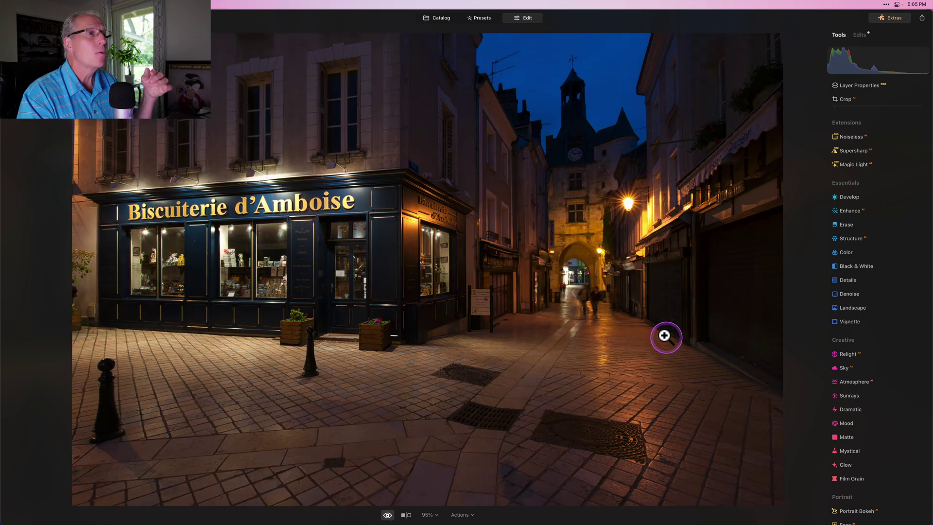
pyautogui.press('\\')
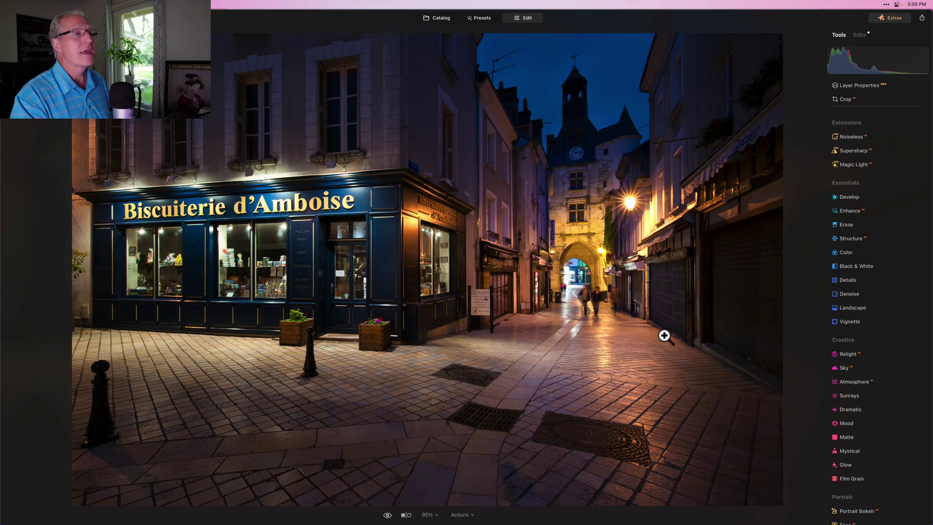